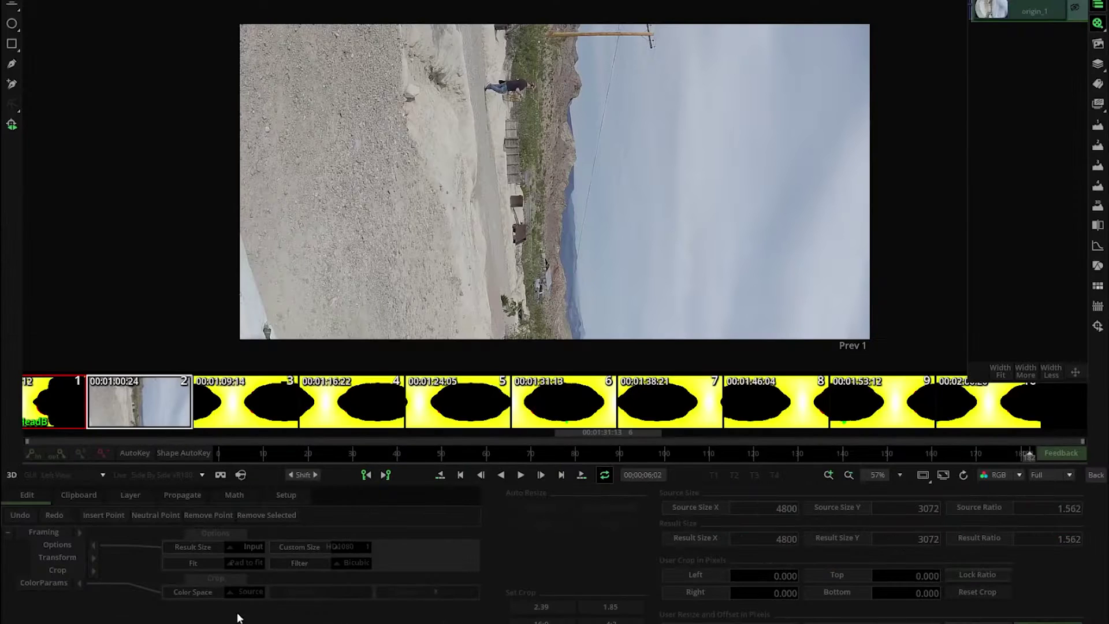
Keep the clip's result size at its input size
{"action": "left_click", "coordinate": [250, 545]}
{"action": "left_click", "coordinate": [249, 477]}
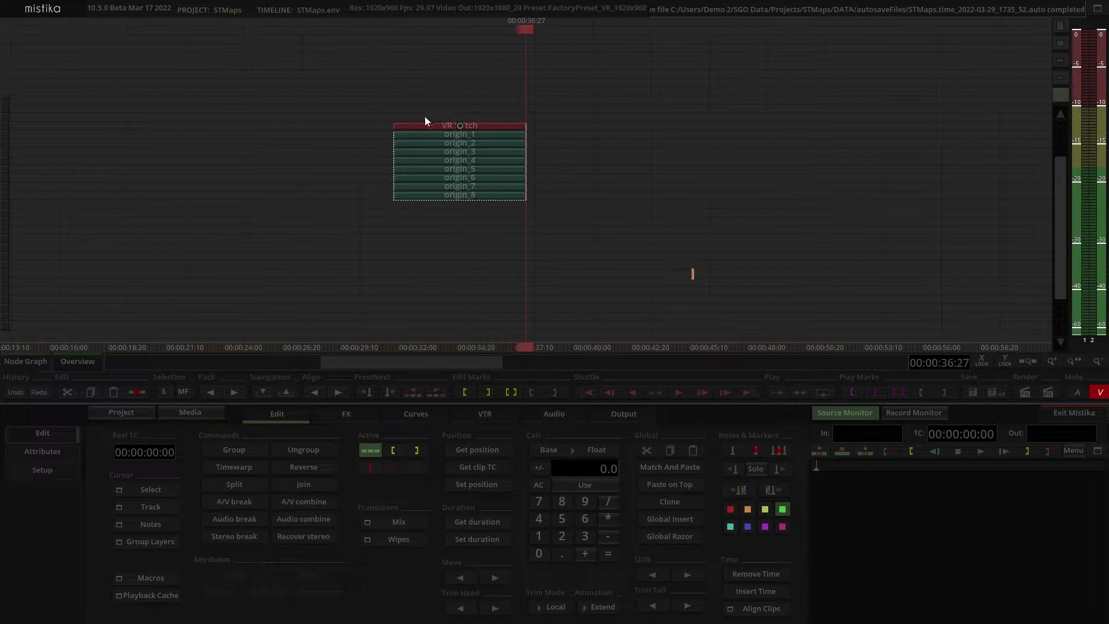
In the VR Stitch settings, set On Output to Cam1, then Cam2, then Cam3 STMap
{"action": "double_click", "coordinate": [481, 126]}
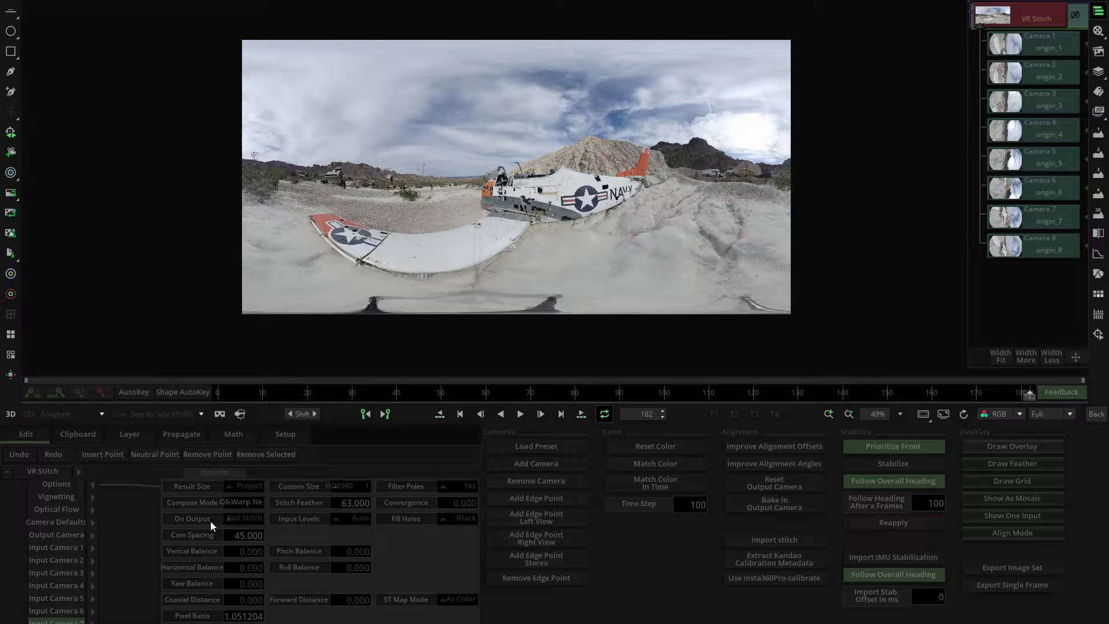
{"action": "left_click", "coordinate": [243, 519]}
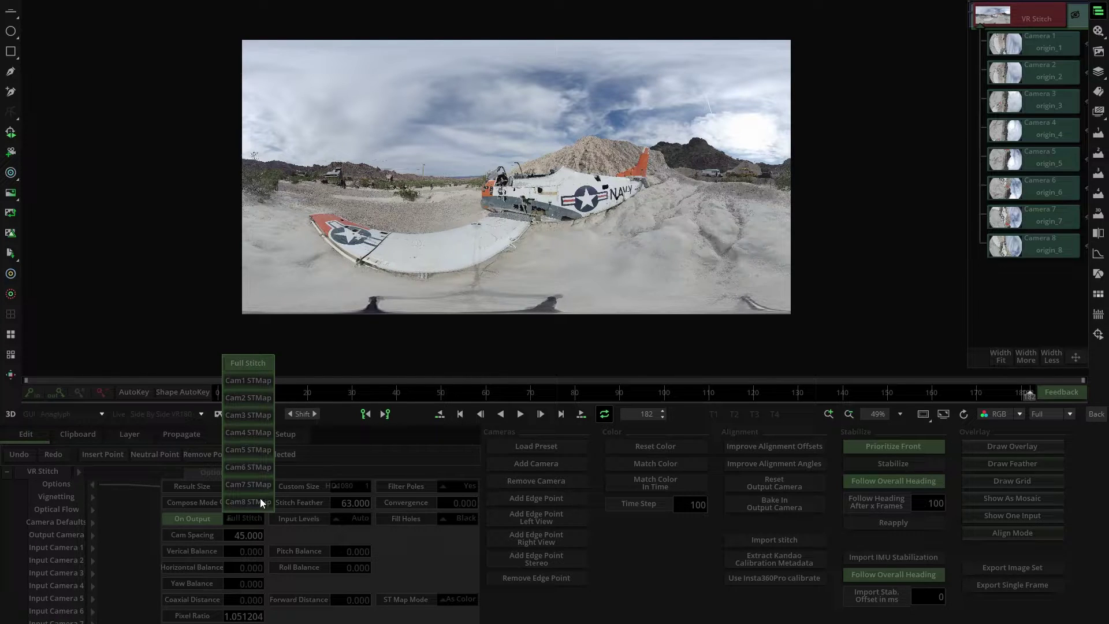
{"action": "left_click", "coordinate": [255, 380]}
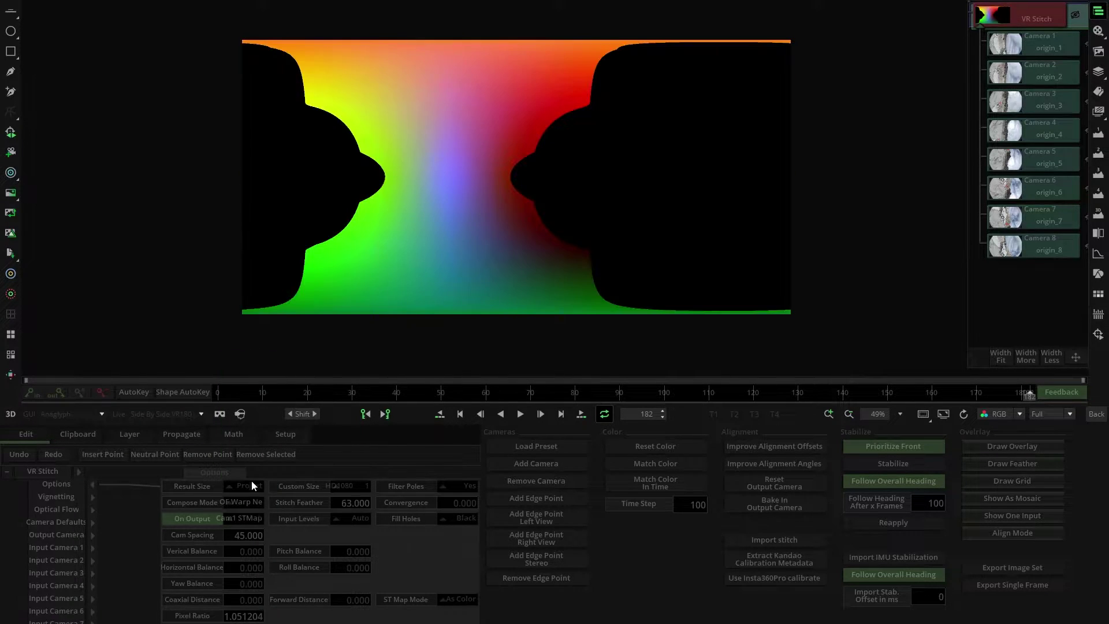
{"action": "left_click", "coordinate": [246, 513]}
{"action": "left_click", "coordinate": [252, 401]}
{"action": "left_click", "coordinate": [246, 514]}
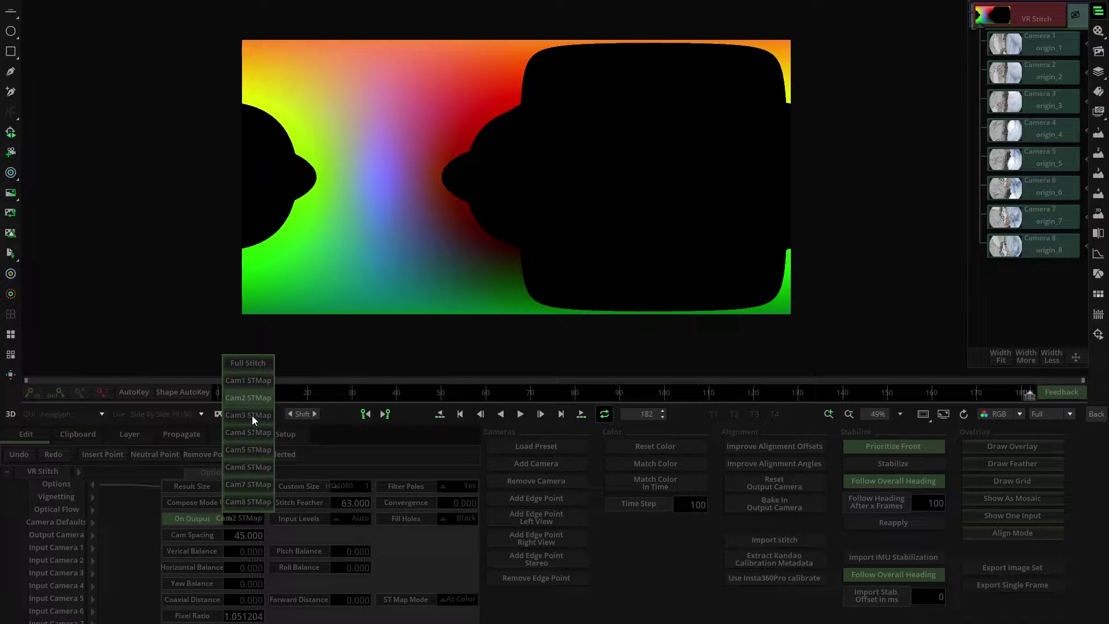
{"action": "left_click", "coordinate": [252, 414]}
{"action": "left_click", "coordinate": [245, 518]}
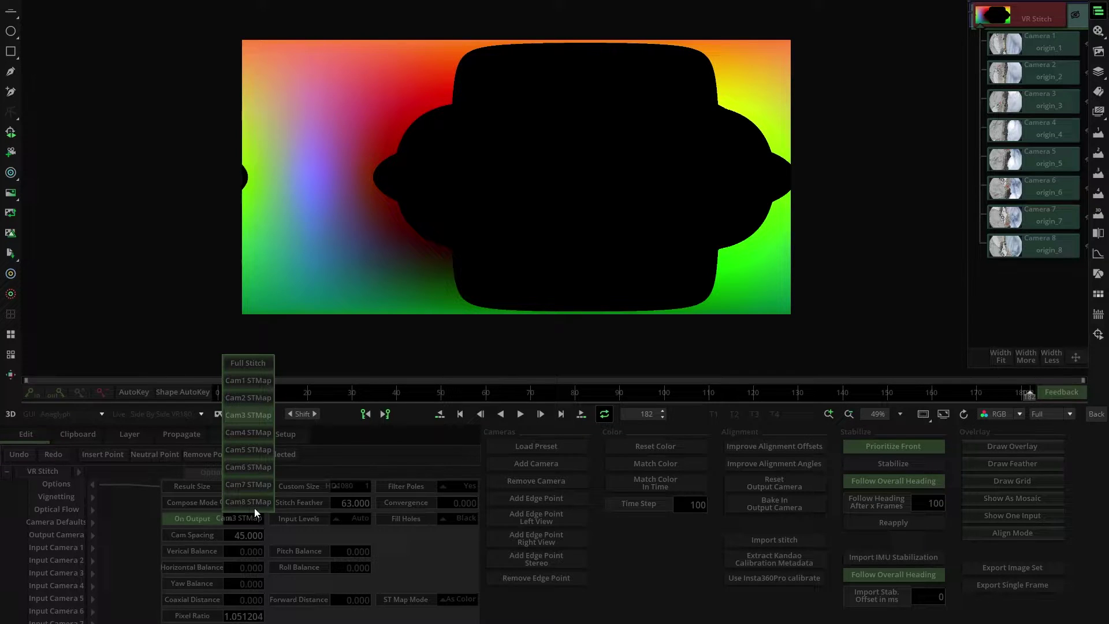
{"action": "left_click", "coordinate": [283, 529]}
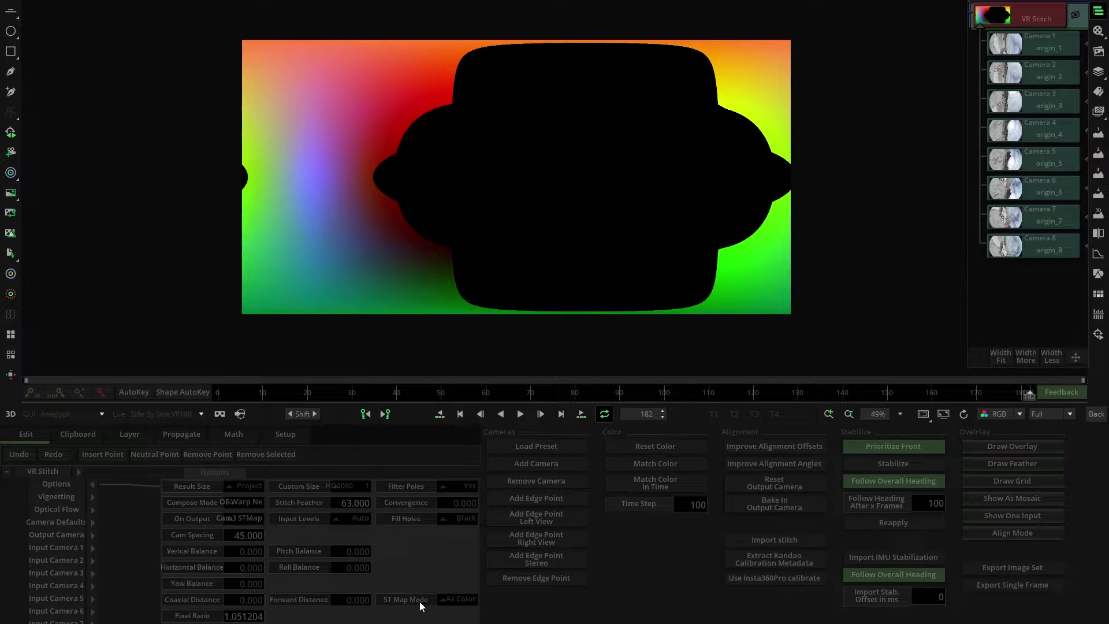
Set ST Map Mode to Posterized, then to Pixel Units
{"action": "left_click", "coordinate": [456, 601]}
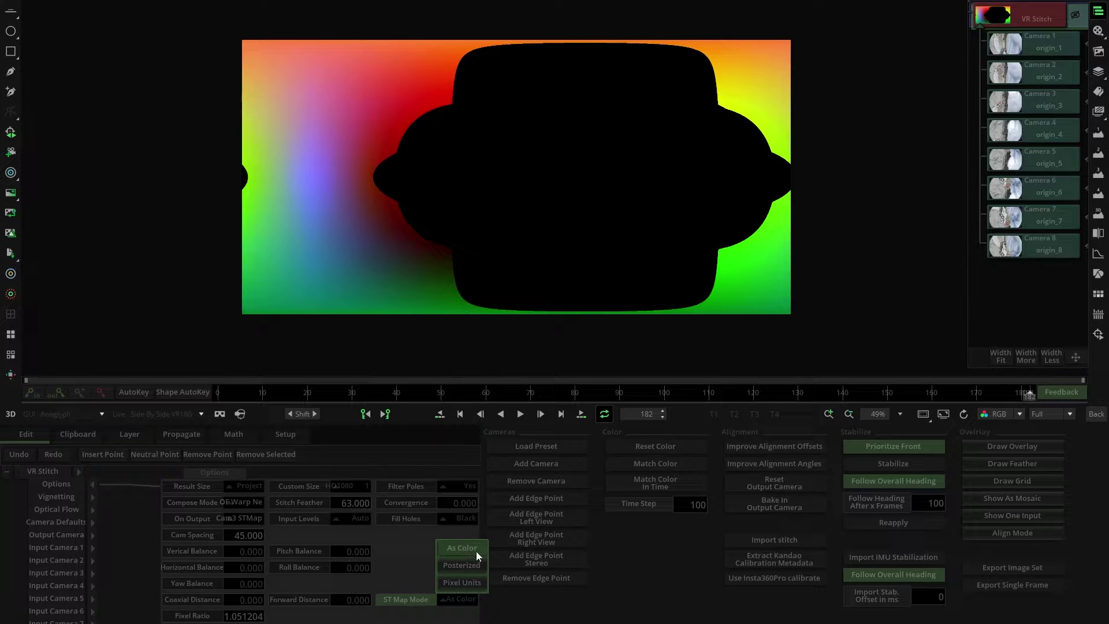
{"action": "left_click", "coordinate": [463, 566]}
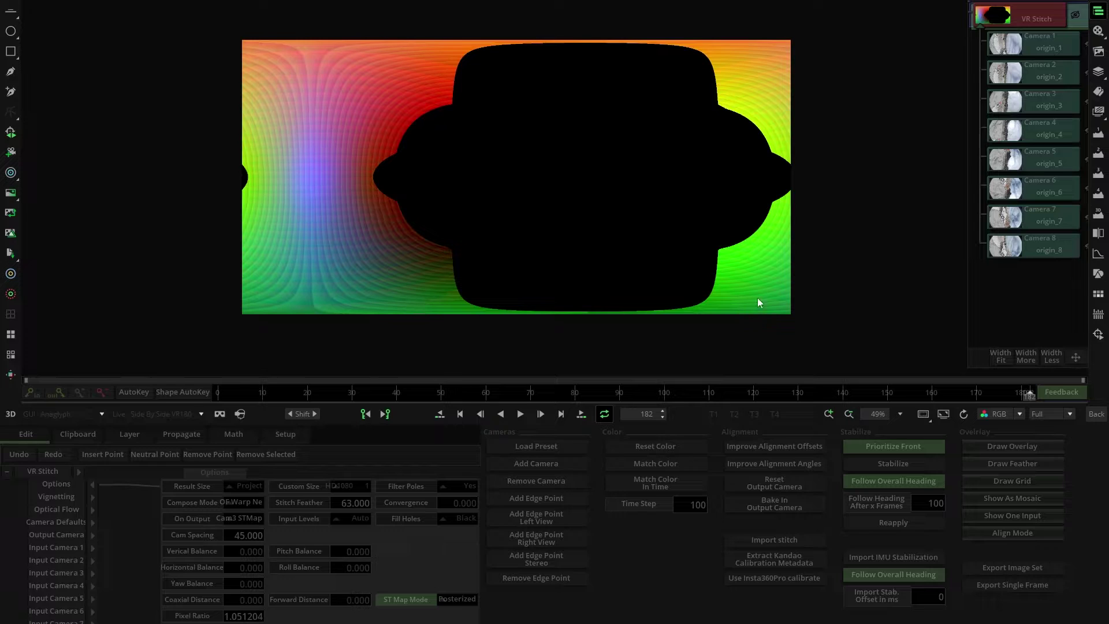
{"action": "left_click", "coordinate": [454, 597]}
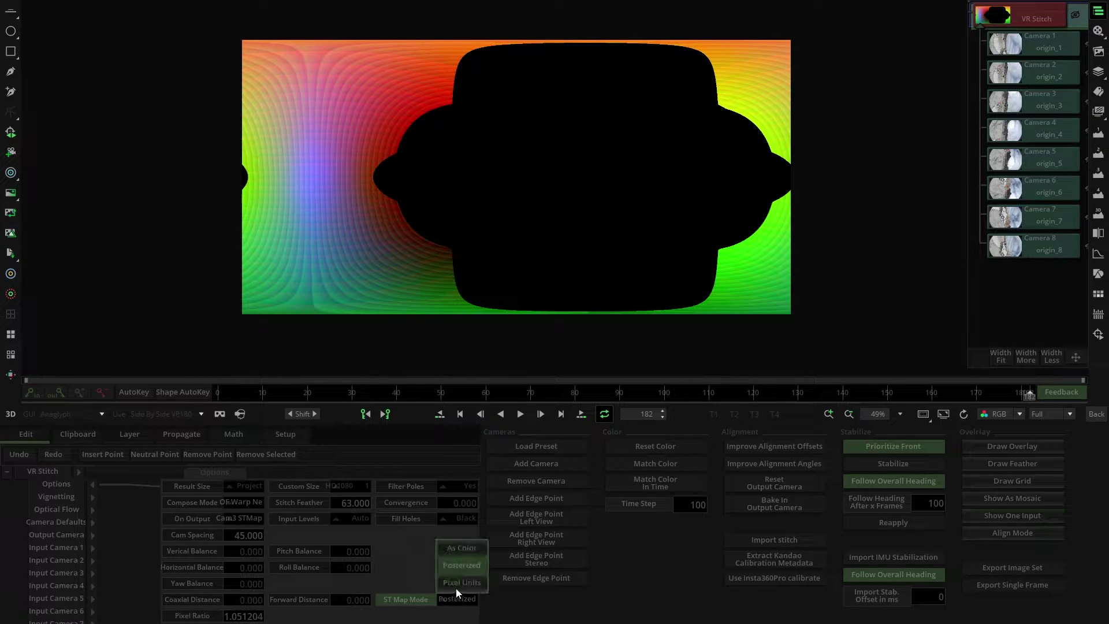
{"action": "left_click", "coordinate": [460, 584]}
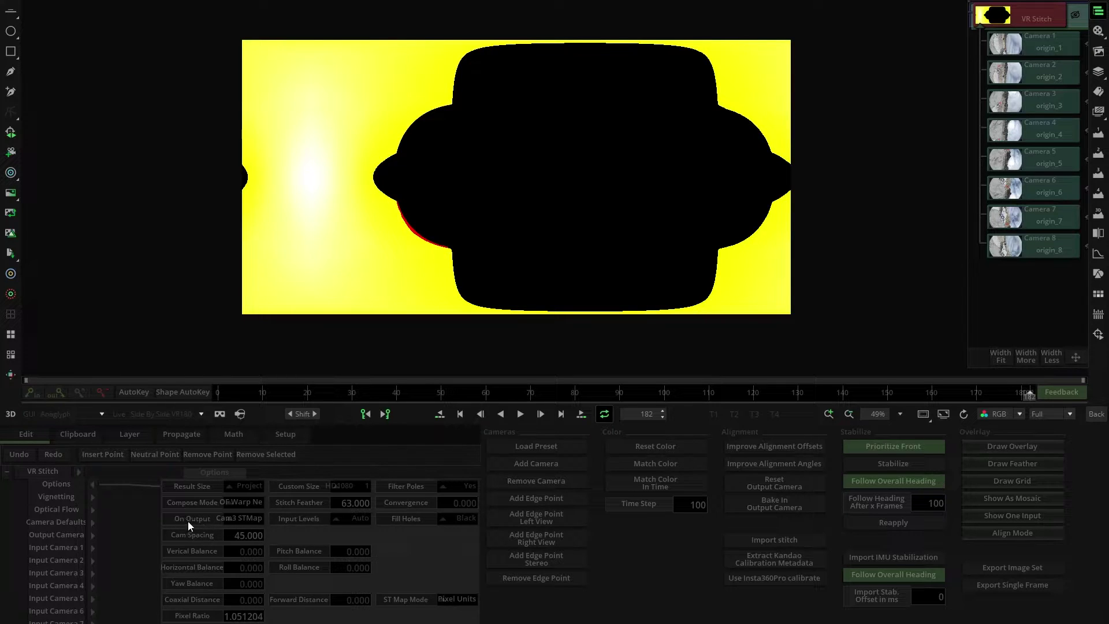
Set On Output to Cam1 STMap, return to the timeline and reselect the VR Stitch stack
{"action": "left_click", "coordinate": [244, 519]}
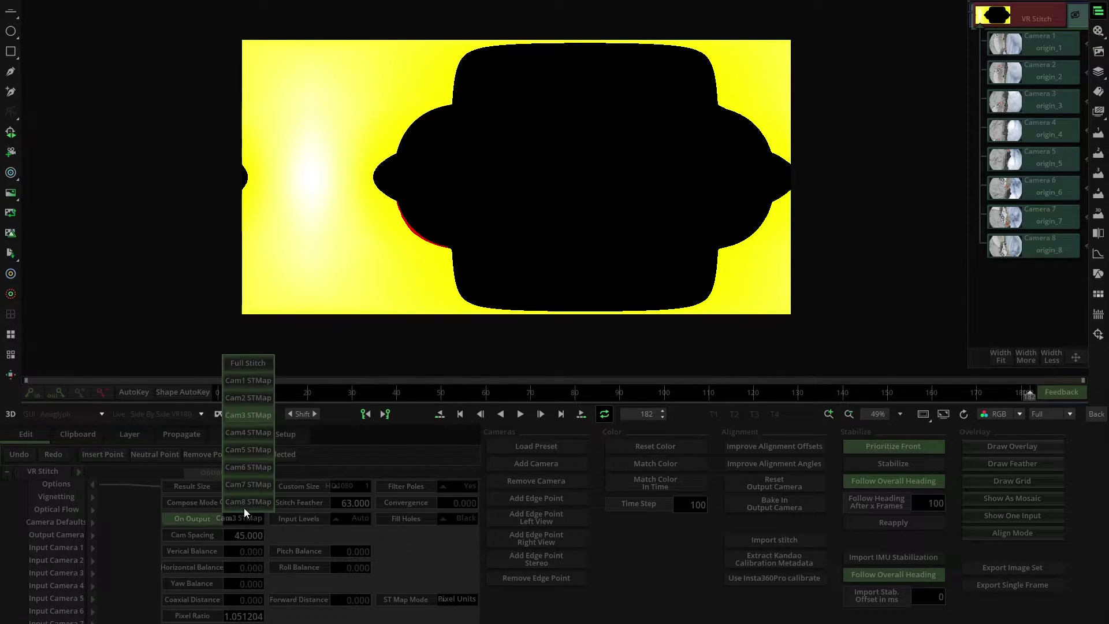
{"action": "left_click", "coordinate": [255, 380]}
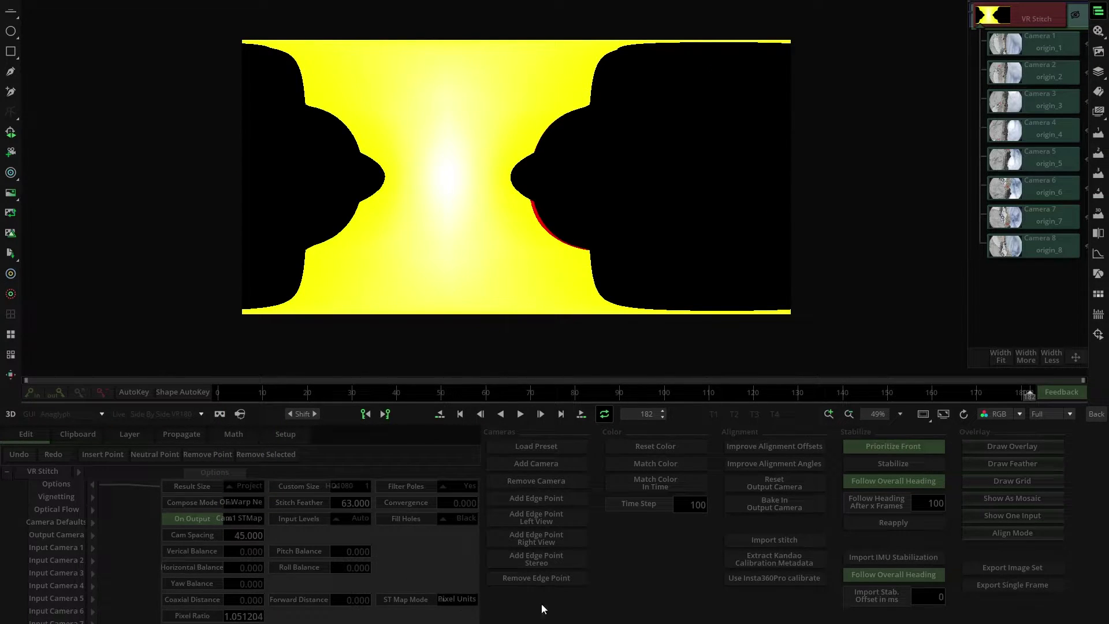
{"action": "left_click", "coordinate": [1097, 413]}
{"action": "left_click", "coordinate": [703, 207]}
{"action": "left_click", "coordinate": [464, 195]}
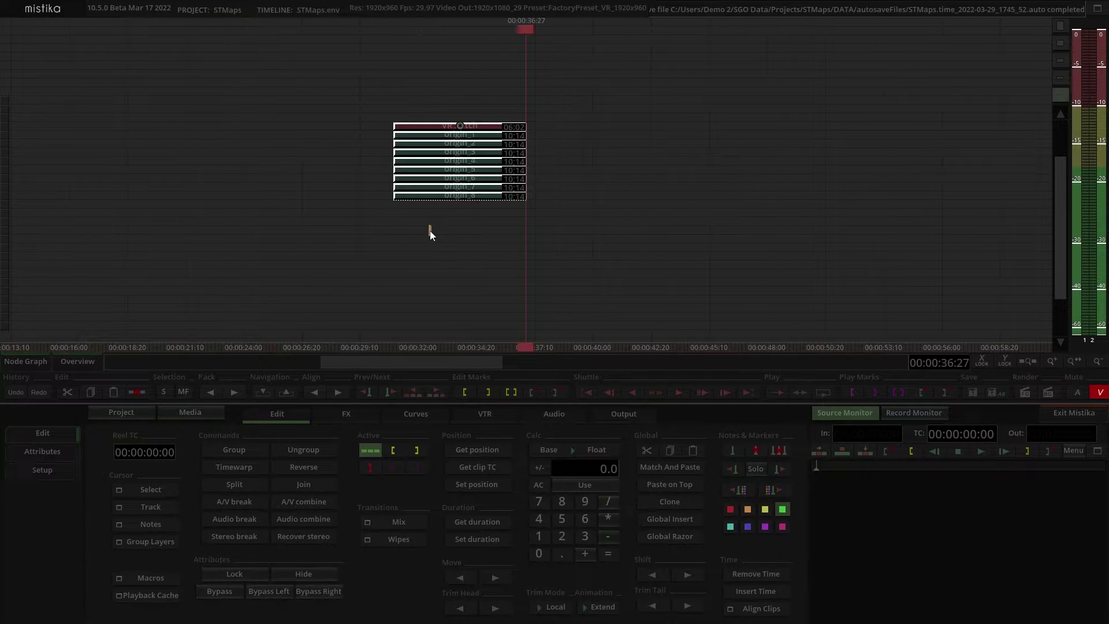
Render camera 1's ST map over the stack's range as STMapCam1_origin_1 and place it beside the stack
{"action": "left_click", "coordinate": [430, 230]}
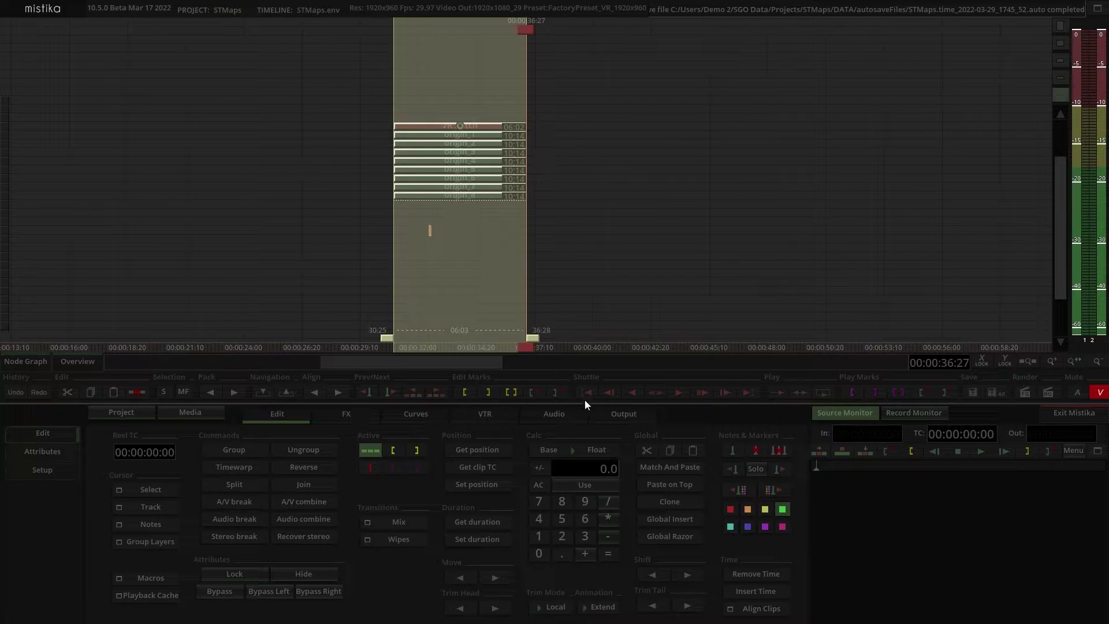
{"action": "left_click", "coordinate": [622, 413]}
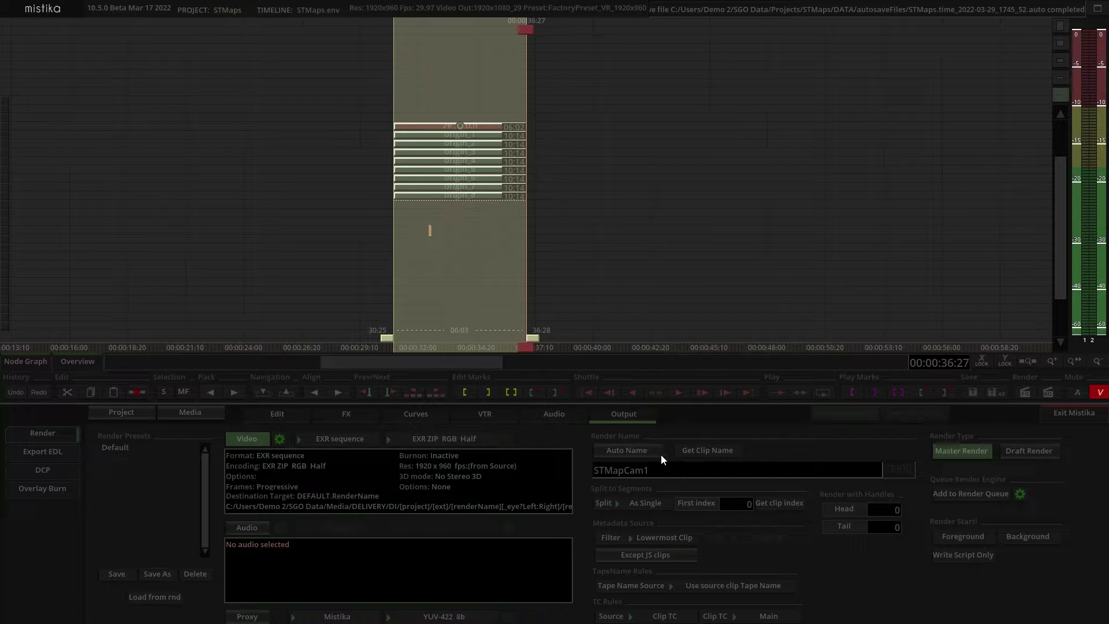
{"action": "left_click", "coordinate": [961, 536]}
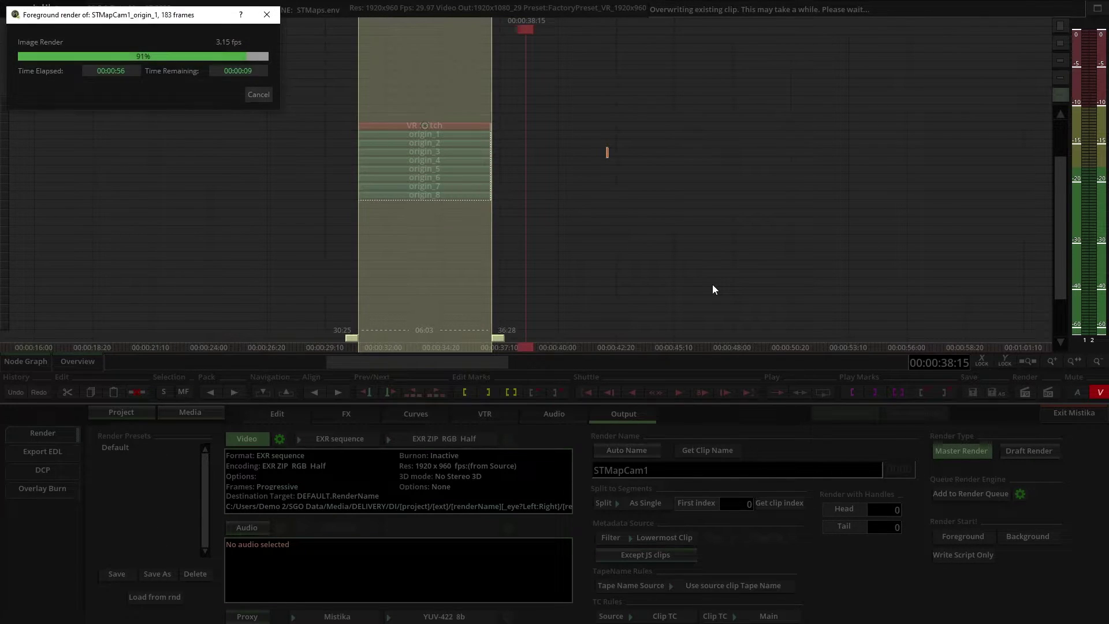
{"action": "left_click_drag", "start_coordinate": [454, 117], "coordinate": [628, 163]}
{"action": "double_click", "coordinate": [602, 161]}
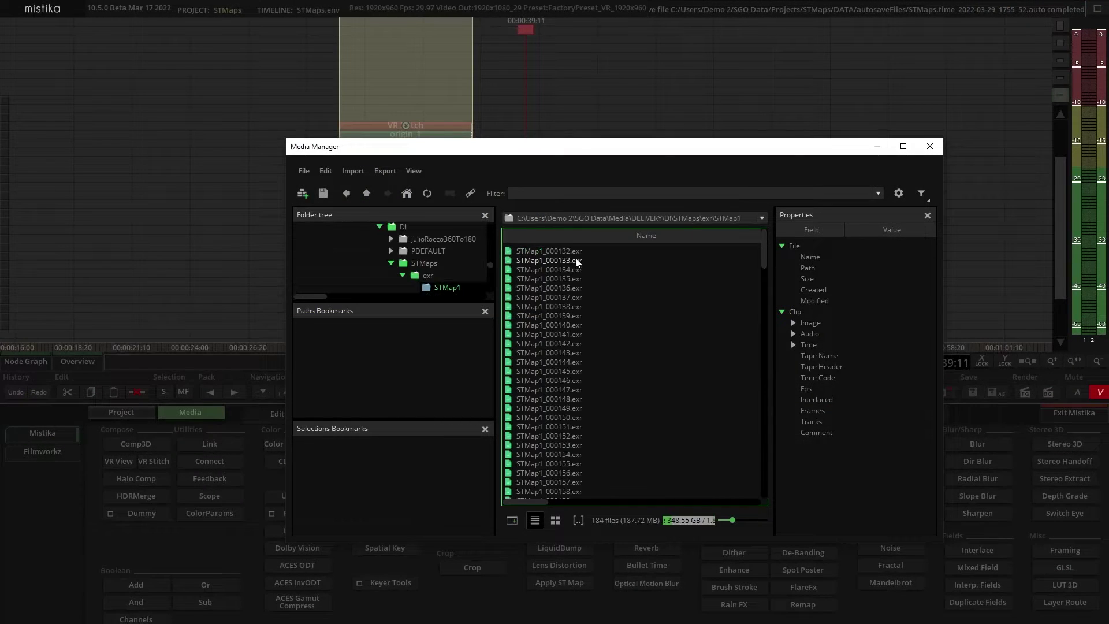
Import and load the STMap1–STMap8 EXR folders from the exr directory onto the timeline
{"action": "left_click", "coordinate": [365, 191]}
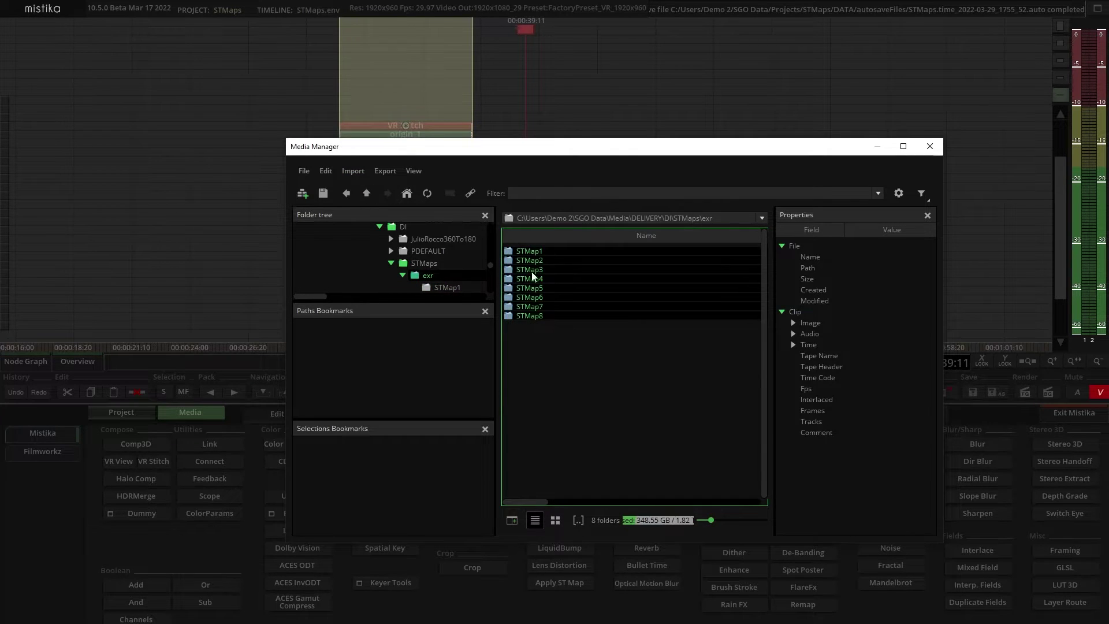
{"action": "left_click_drag", "start_coordinate": [532, 276], "coordinate": [641, 97]}
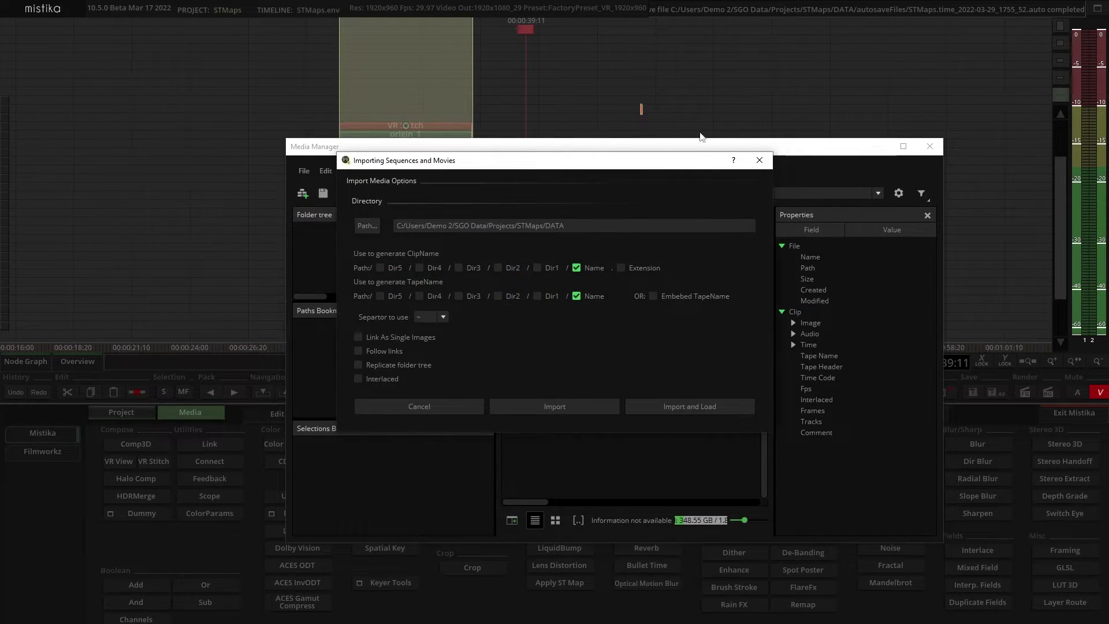
{"action": "left_click", "coordinate": [687, 406]}
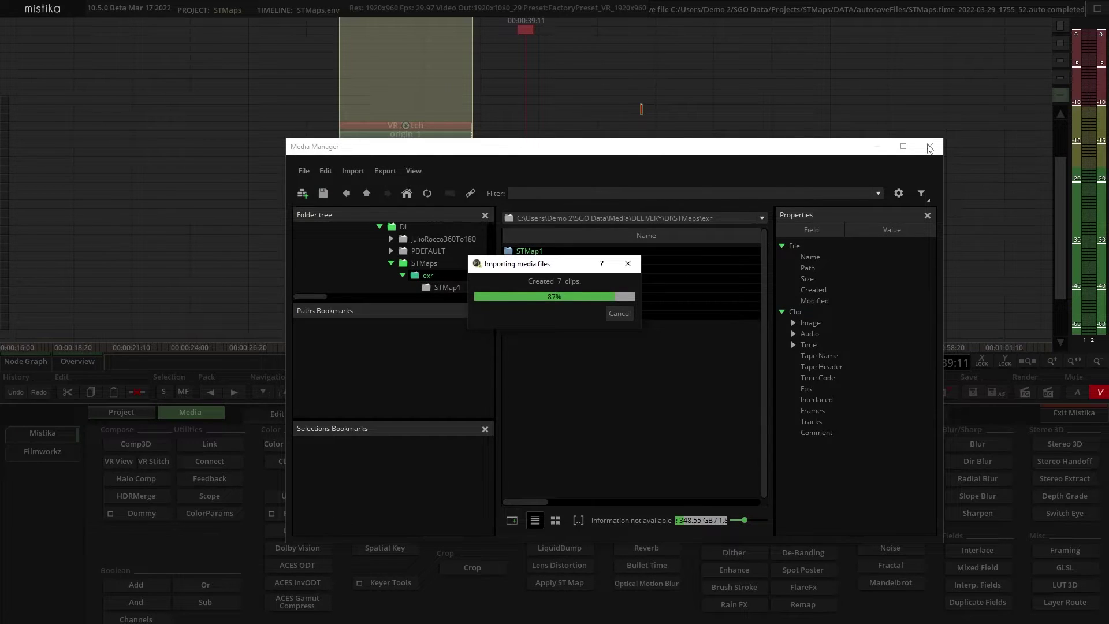
Close Media Manager and inspect the STMap1 clip's map
{"action": "left_click", "coordinate": [930, 147]}
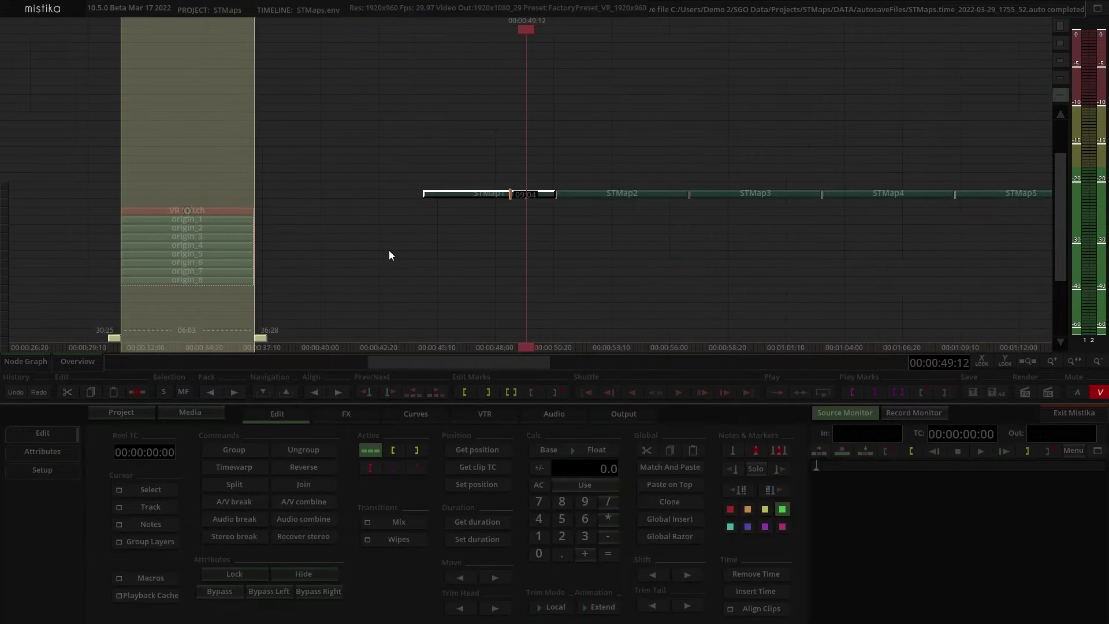
{"action": "double_click", "coordinate": [508, 194]}
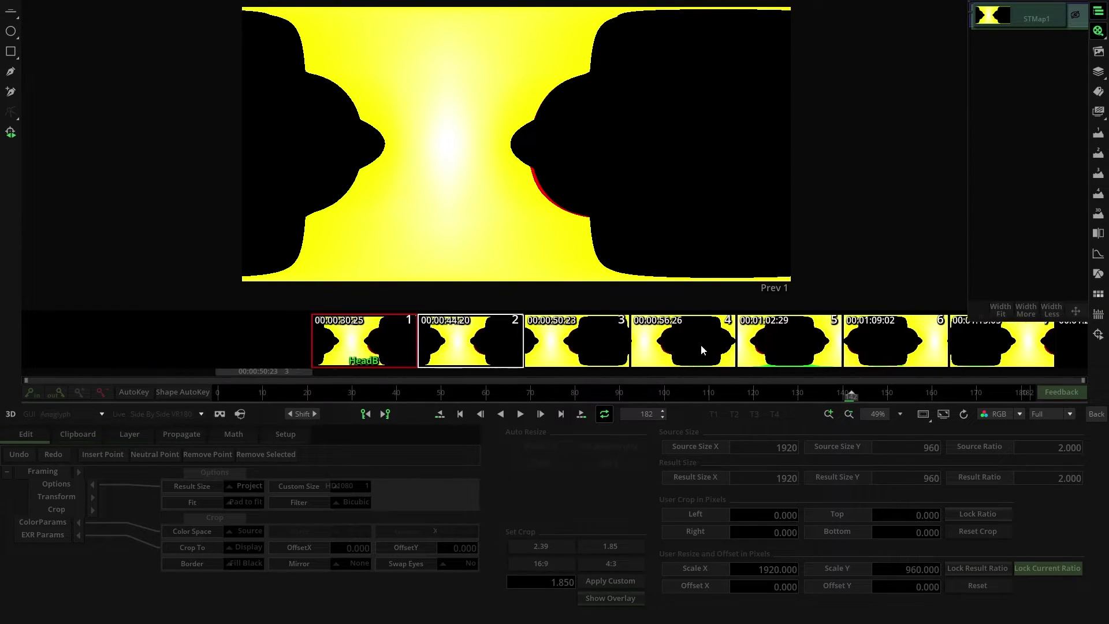
{"action": "left_click", "coordinate": [1091, 416]}
Clone origin_1 below the stack at its 4800×3072 input size and place STMap1 beneath it
{"action": "left_click_drag", "start_coordinate": [352, 228], "coordinate": [469, 255]}
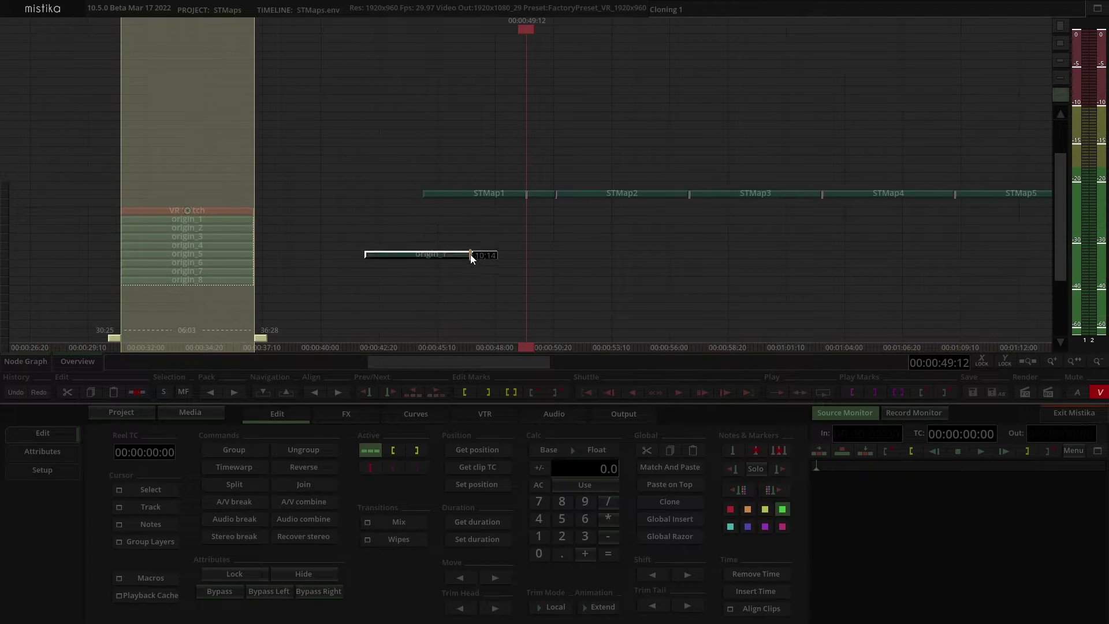
{"action": "double_click", "coordinate": [452, 254]}
{"action": "left_click", "coordinate": [254, 485]}
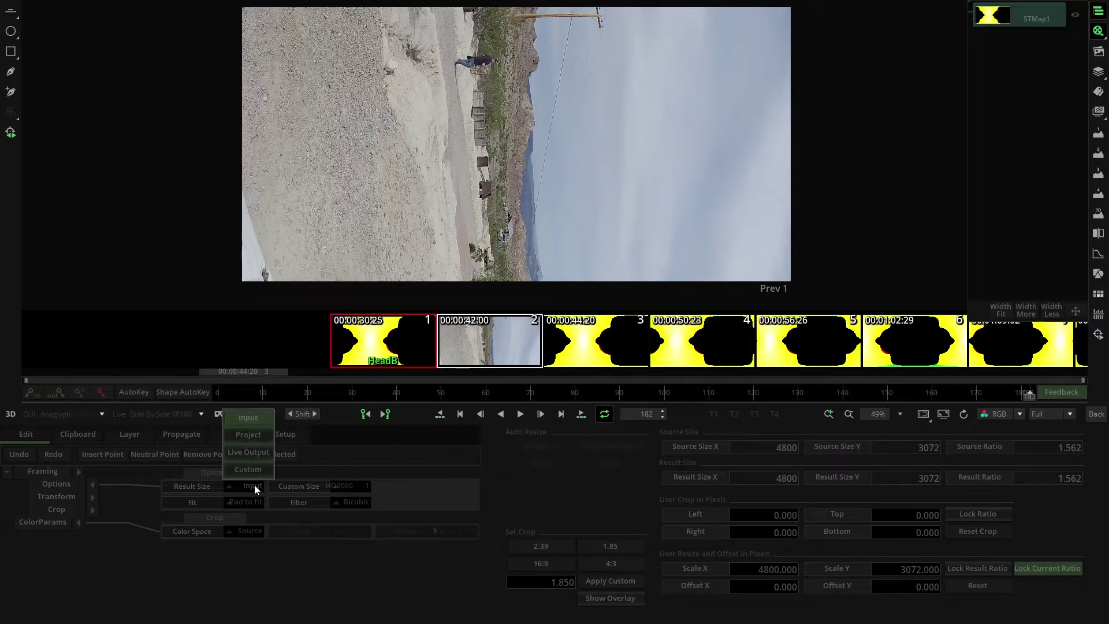
{"action": "left_click", "coordinate": [1096, 414]}
{"action": "left_click_drag", "start_coordinate": [503, 193], "coordinate": [460, 261]}
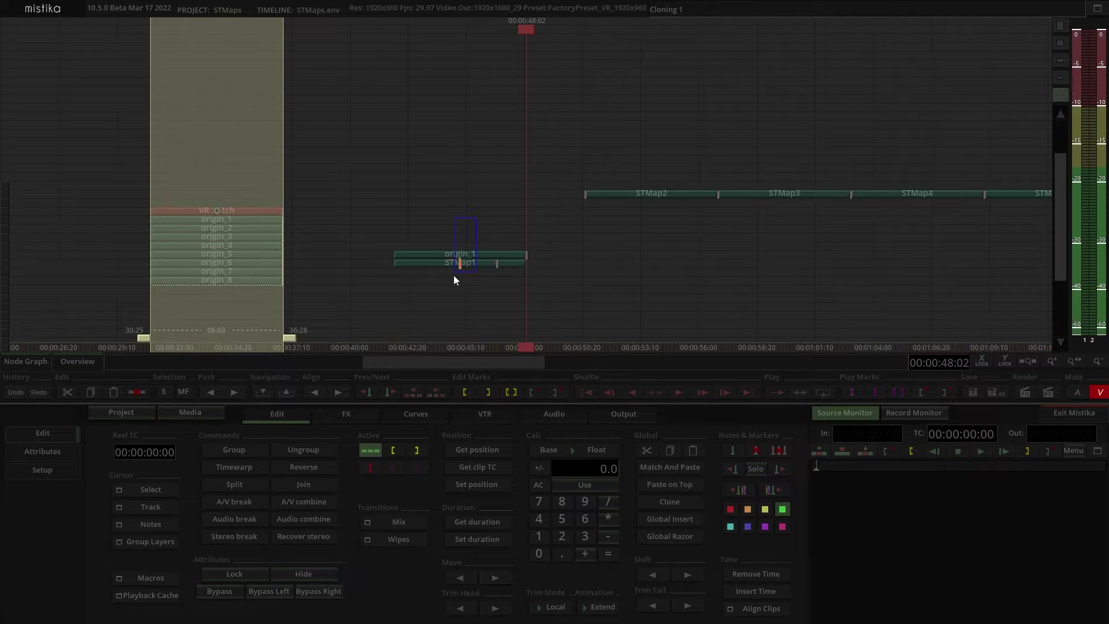
{"action": "left_click", "coordinate": [348, 414]}
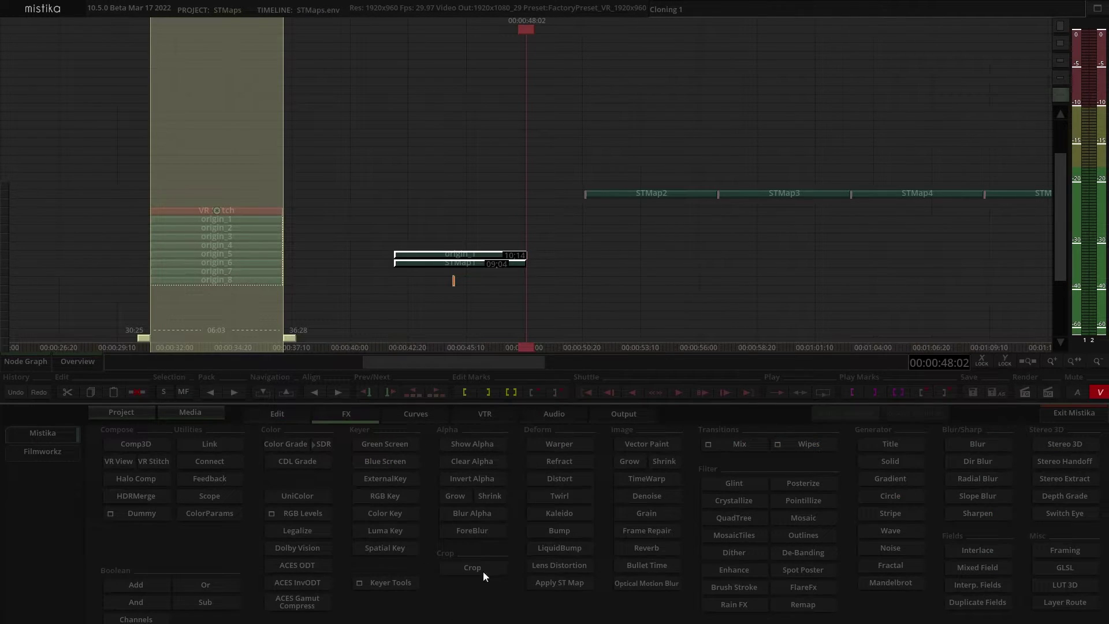
Apply an ST Map effect to origin_1 and STMap1, then check the unwrapped result
{"action": "left_click", "coordinate": [559, 583]}
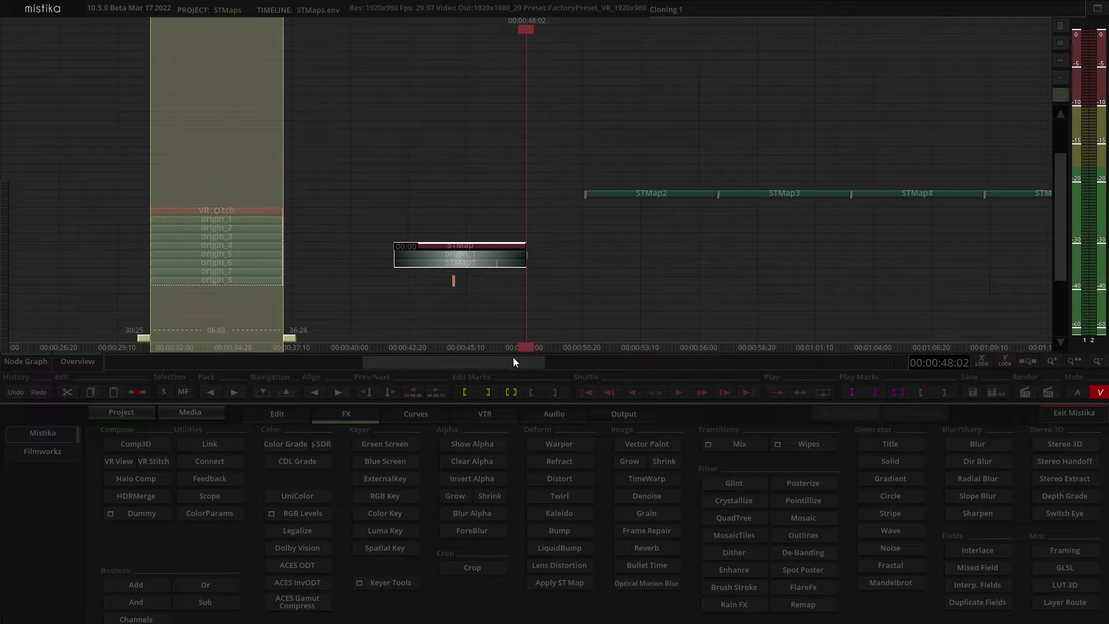
{"action": "double_click", "coordinate": [460, 245]}
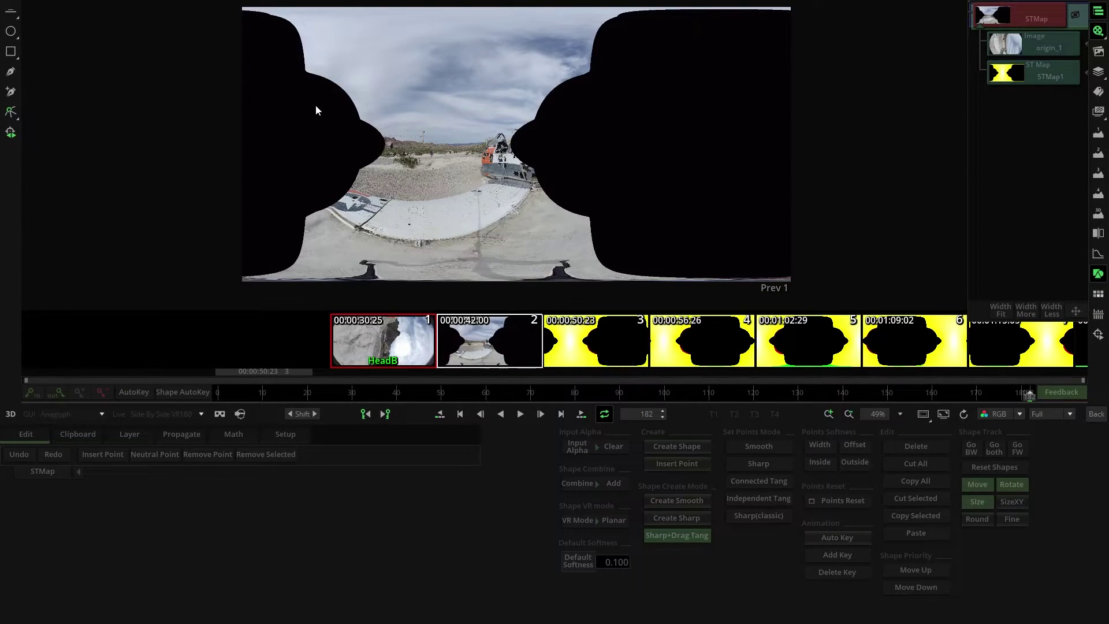
{"action": "left_click", "coordinate": [1094, 415]}
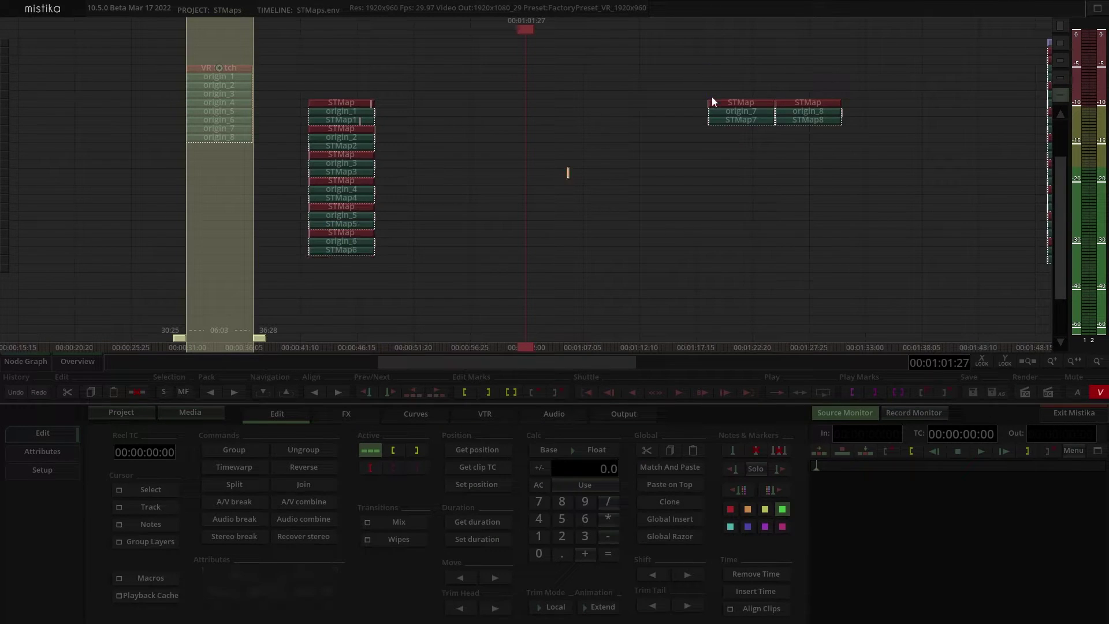
Move the origin_7 and origin_8 ST-mapped groups under the left stack
{"action": "left_click_drag", "start_coordinate": [716, 109], "coordinate": [338, 262]}
{"action": "left_click_drag", "start_coordinate": [811, 116], "coordinate": [365, 291]}
{"action": "scroll", "coordinate": [365, 291], "scroll_direction": "up", "scroll_amount": 3}
Add a Comp3D over all eight ST-mapped clip groups and open it
{"action": "left_click_drag", "start_coordinate": [688, 30], "coordinate": [423, 321]}
{"action": "left_click", "coordinate": [345, 413]}
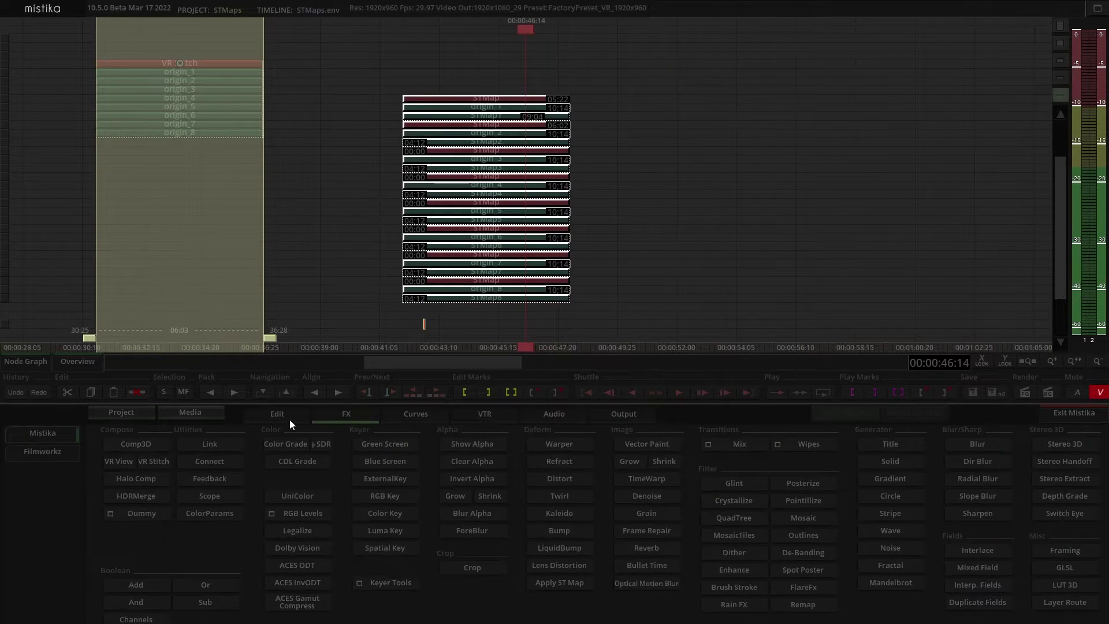
{"action": "left_click", "coordinate": [133, 445]}
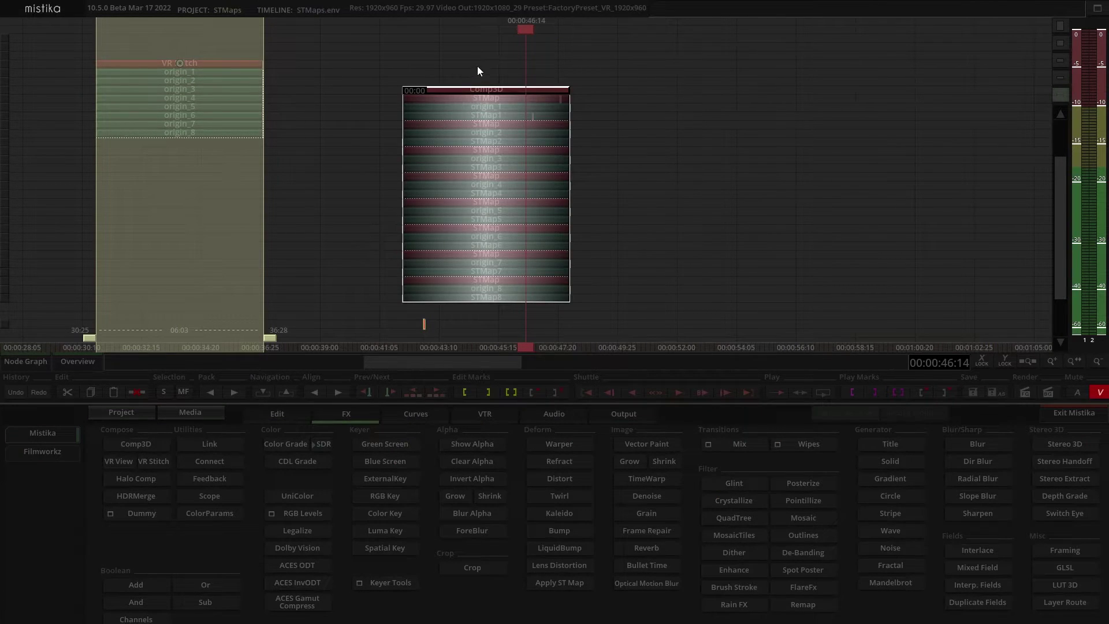
{"action": "double_click", "coordinate": [486, 88]}
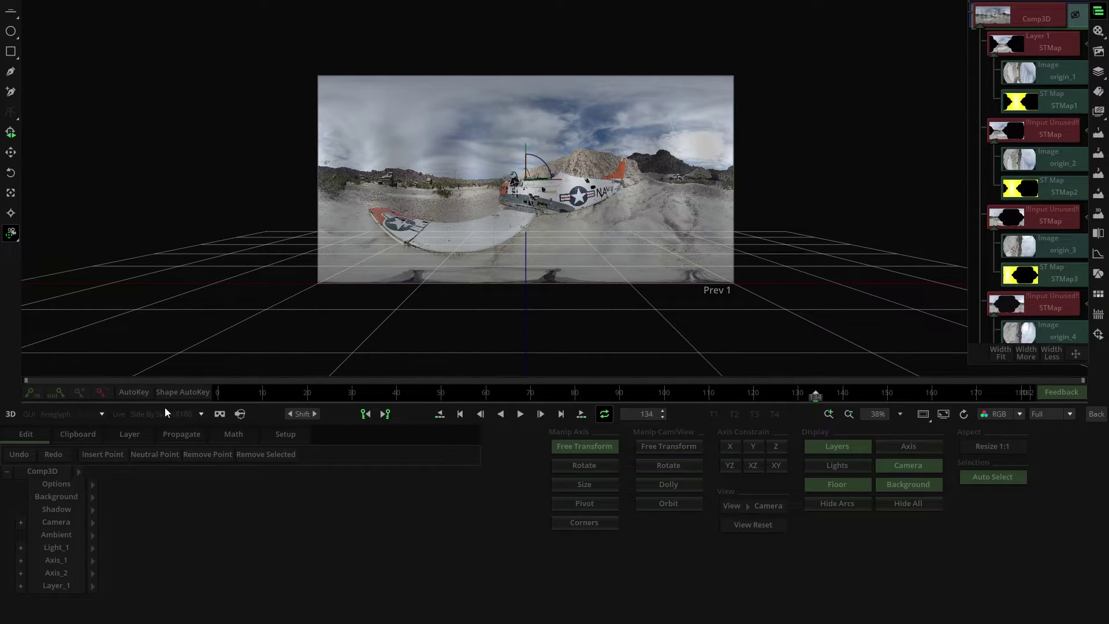
Add Comp3D layers until Layer_8 exists
{"action": "left_click", "coordinate": [130, 437]}
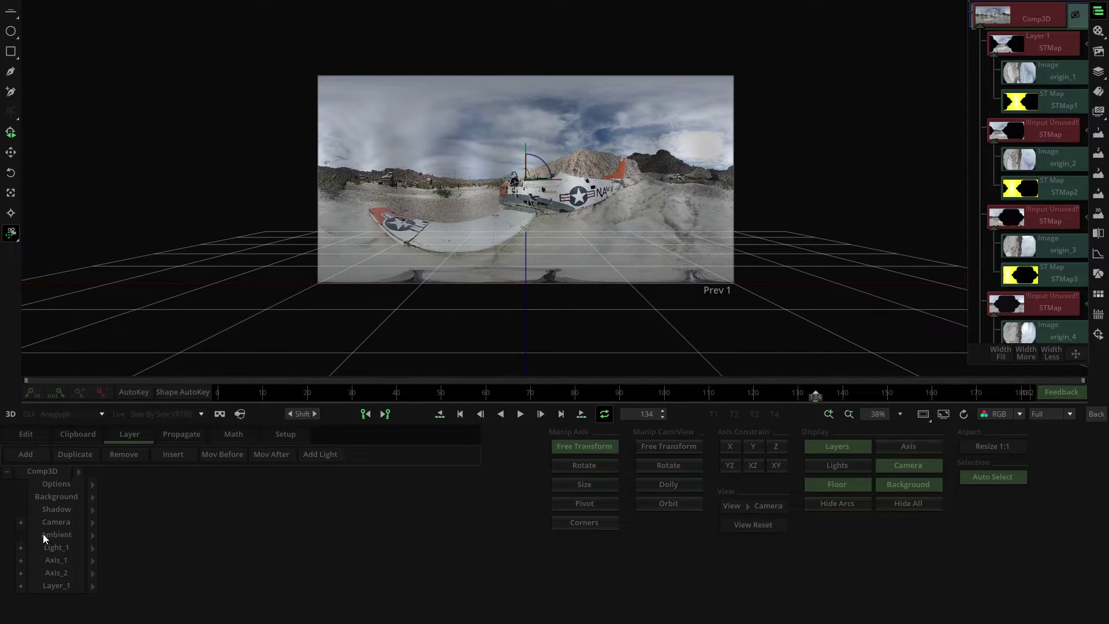
{"action": "left_click", "coordinate": [23, 456]}
{"action": "left_click", "coordinate": [23, 456]}
{"action": "left_click", "coordinate": [23, 456]}
{"action": "left_click", "coordinate": [23, 456]}
{"action": "left_click", "coordinate": [23, 456]}
{"action": "left_click", "coordinate": [24, 456]}
{"action": "left_click", "coordinate": [23, 456]}
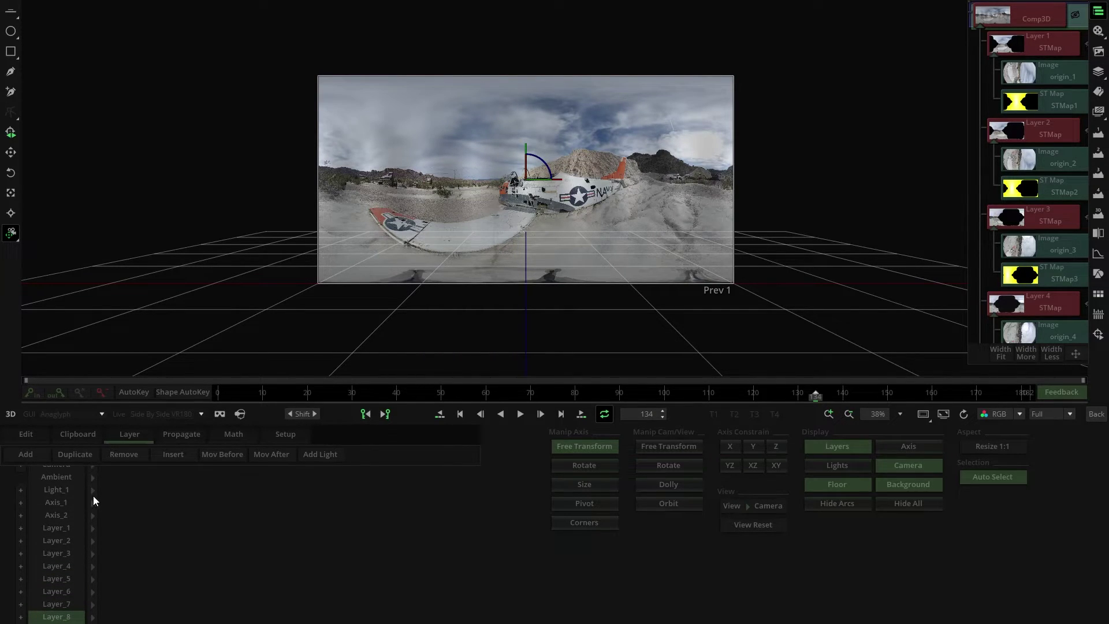
Adjust Layer_1's horizontal position and inspect the composite
{"action": "left_click", "coordinate": [90, 527]}
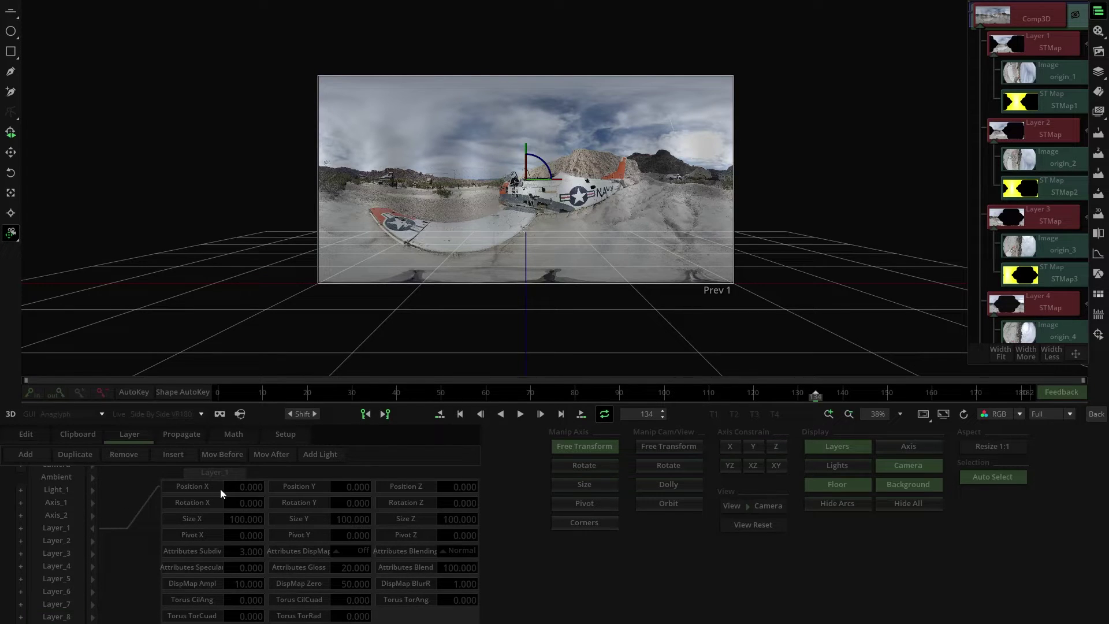
{"action": "left_click_drag", "start_coordinate": [233, 486], "coordinate": [301, 508]}
{"action": "scroll", "coordinate": [533, 352], "scroll_direction": "up", "scroll_amount": 5}
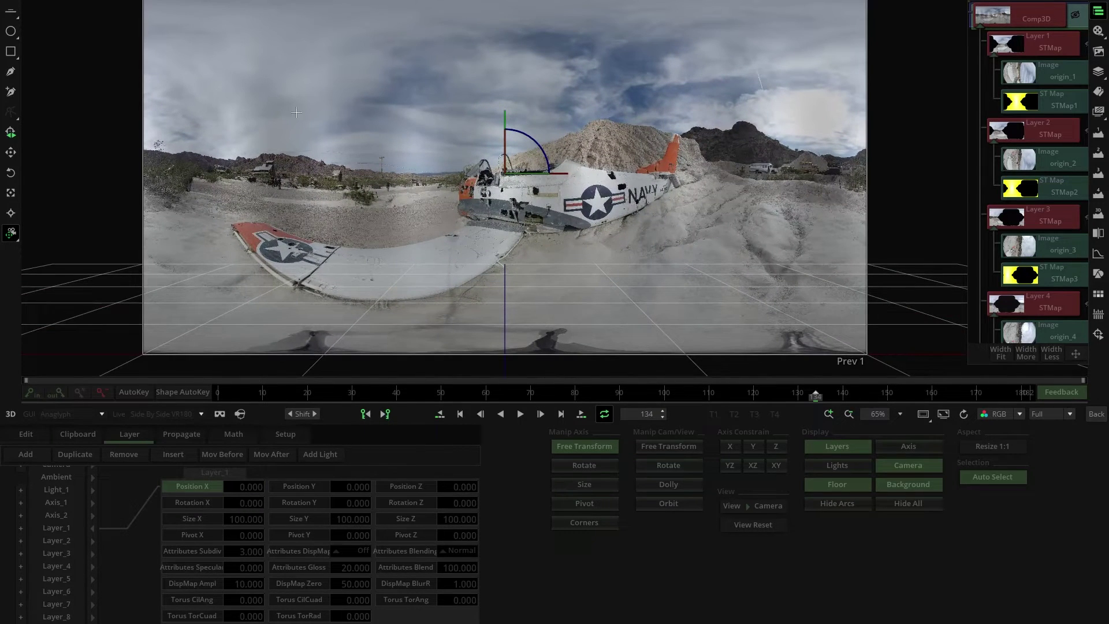
{"action": "scroll", "coordinate": [315, 196], "scroll_direction": "up", "scroll_amount": 3}
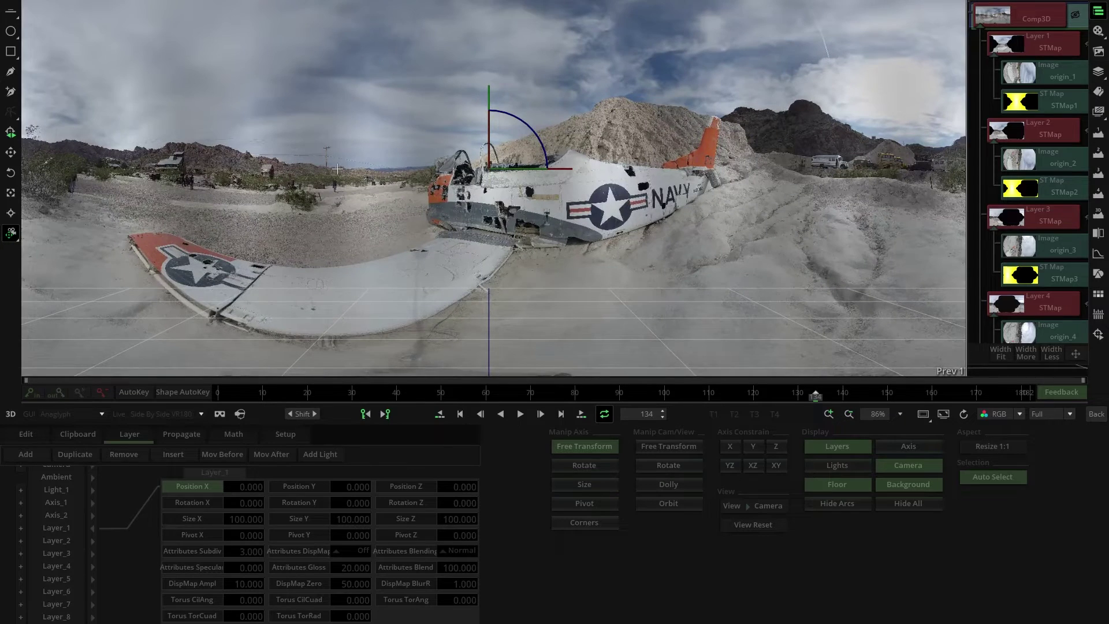
{"action": "left_click_drag", "start_coordinate": [337, 169], "coordinate": [465, 230]}
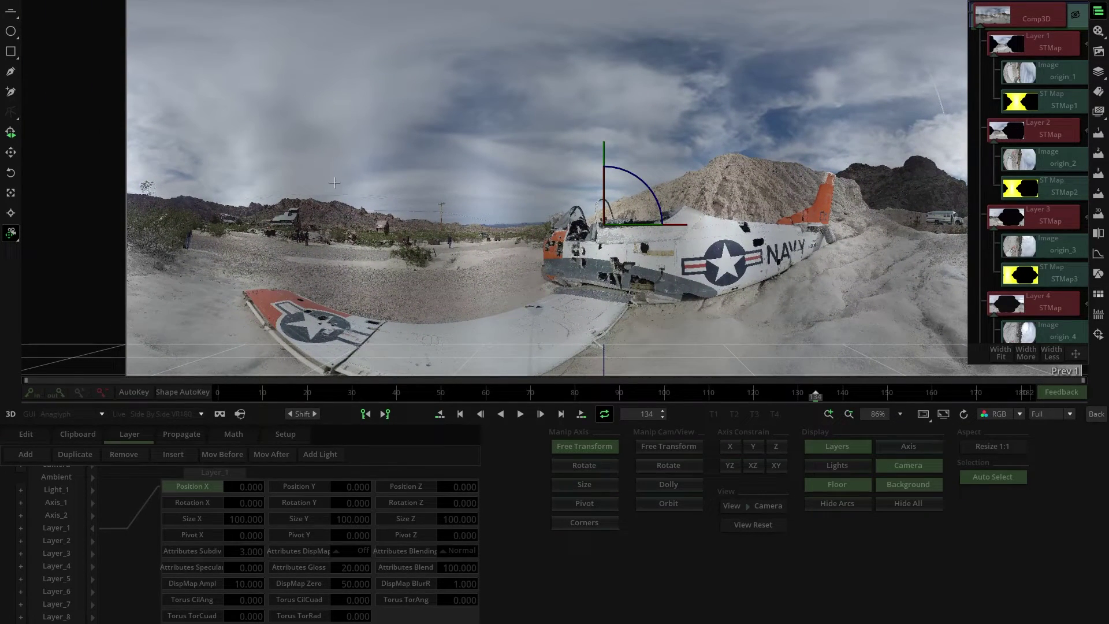
View the composite's alpha channel (A), then return to the timeline
{"action": "left_click", "coordinate": [1007, 418]}
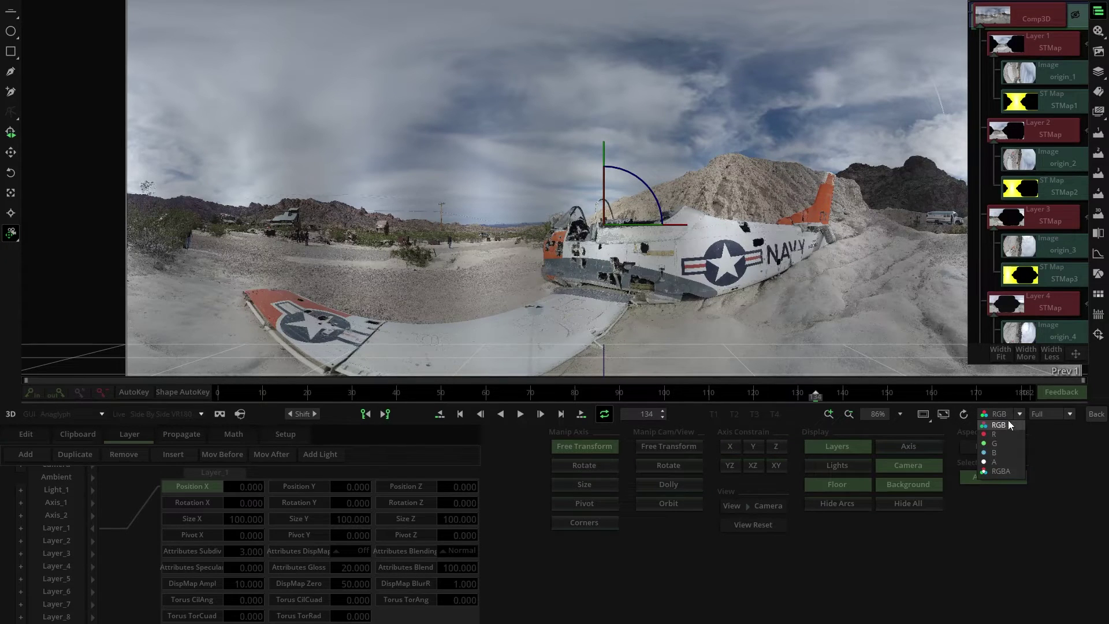
{"action": "left_click", "coordinate": [996, 462]}
{"action": "scroll", "coordinate": [632, 232], "scroll_direction": "down", "scroll_amount": 2}
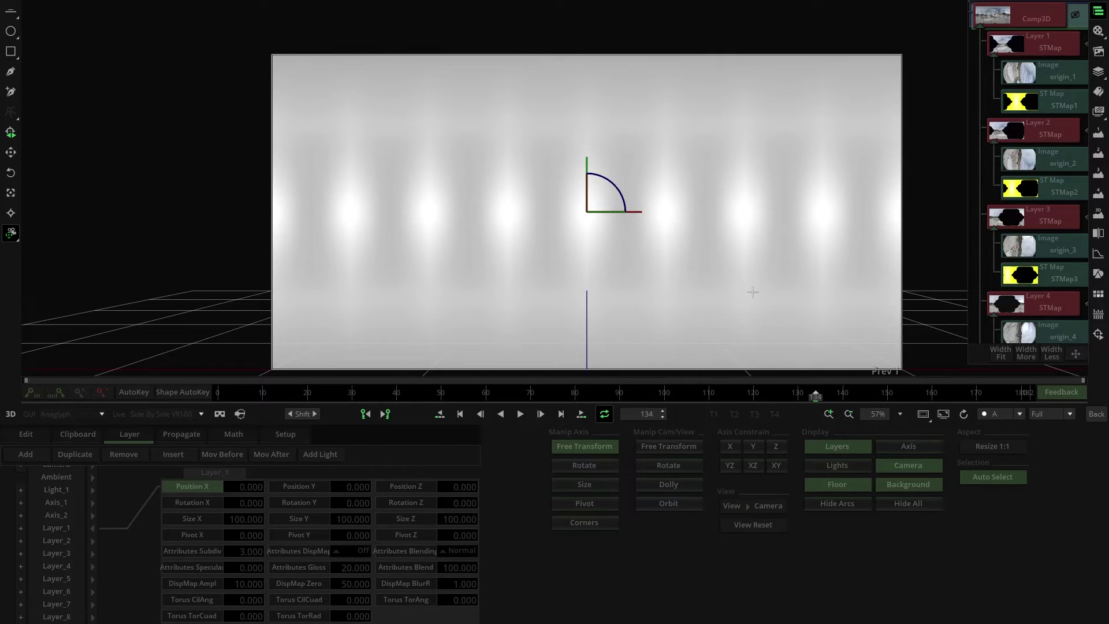
{"action": "left_click", "coordinate": [1096, 414]}
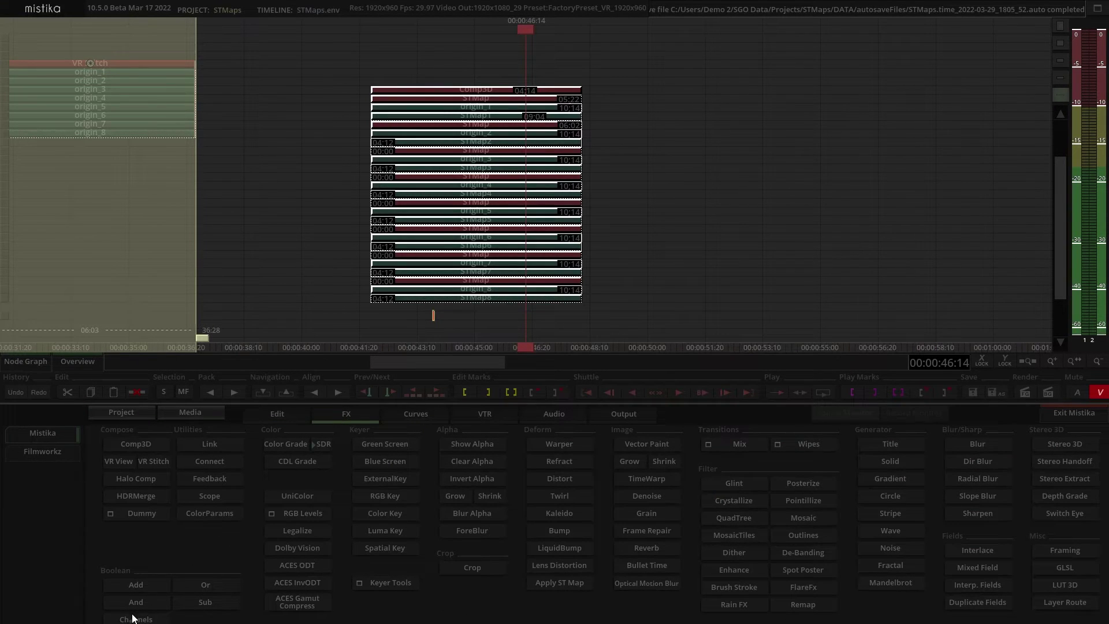
Add a Channels effect over the Comp3D and set Red to Div by A1
{"action": "left_click", "coordinate": [134, 618]}
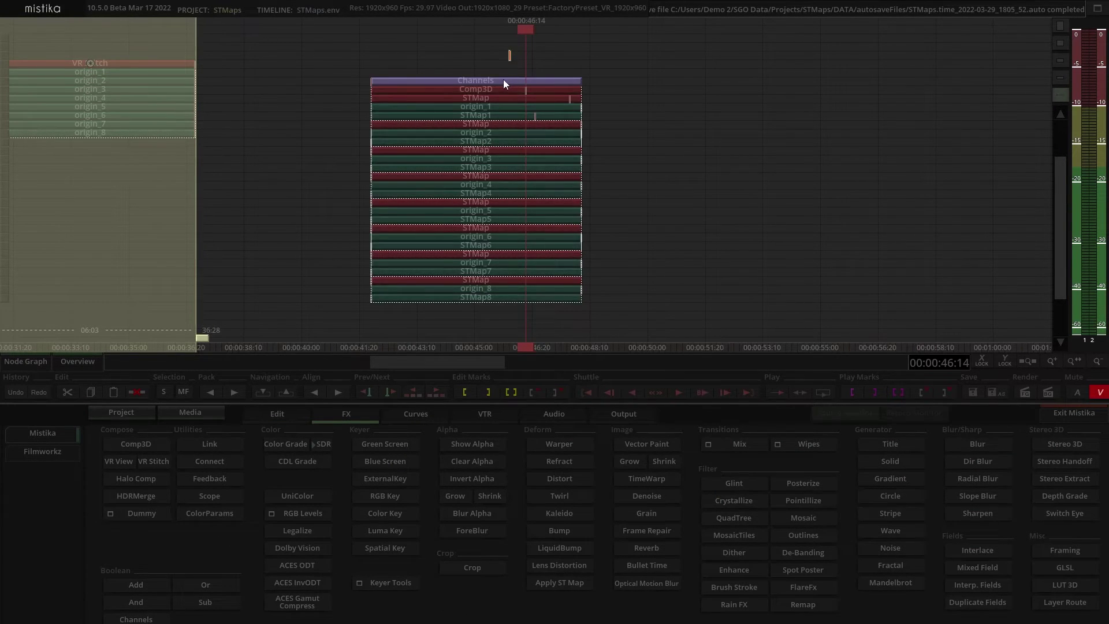
{"action": "double_click", "coordinate": [504, 81]}
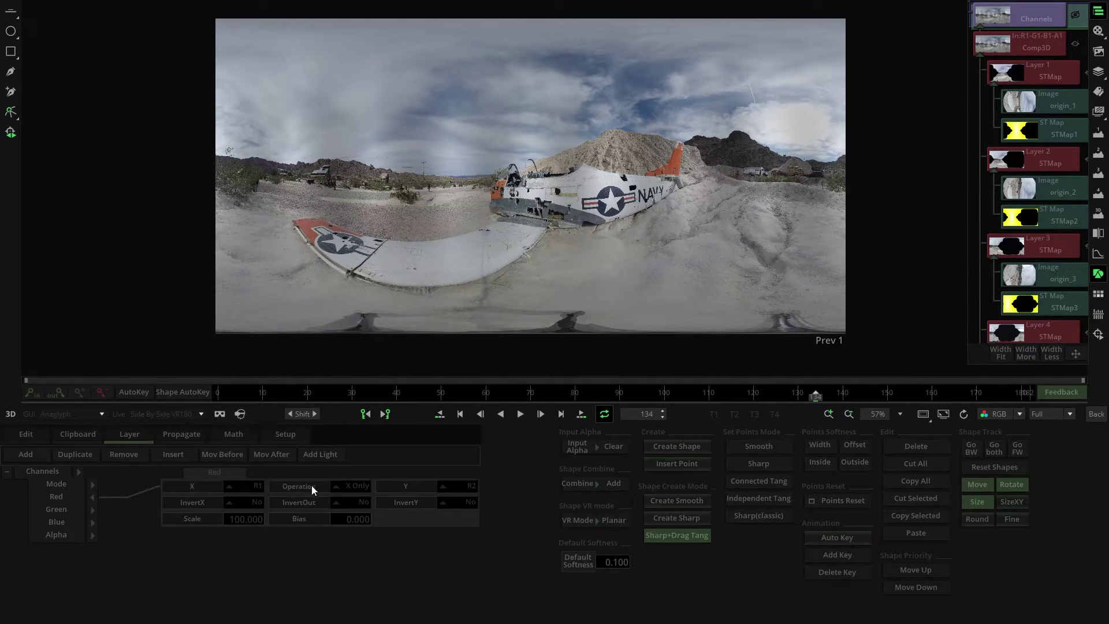
{"action": "left_click", "coordinate": [349, 487]}
{"action": "left_click", "coordinate": [350, 469]}
{"action": "left_click", "coordinate": [461, 487]}
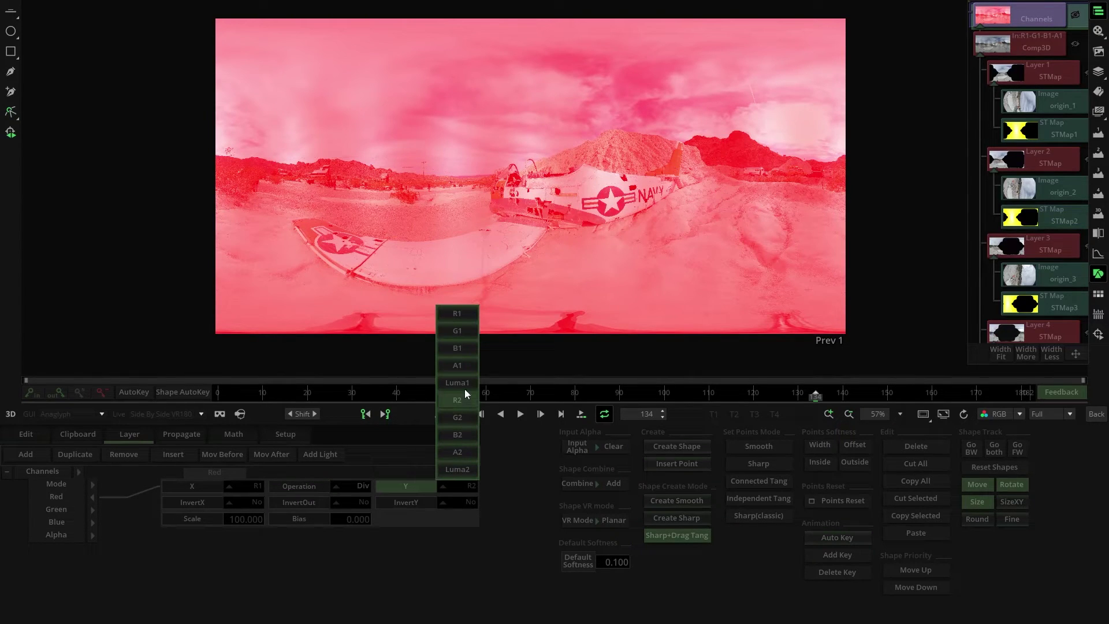
{"action": "left_click", "coordinate": [454, 368]}
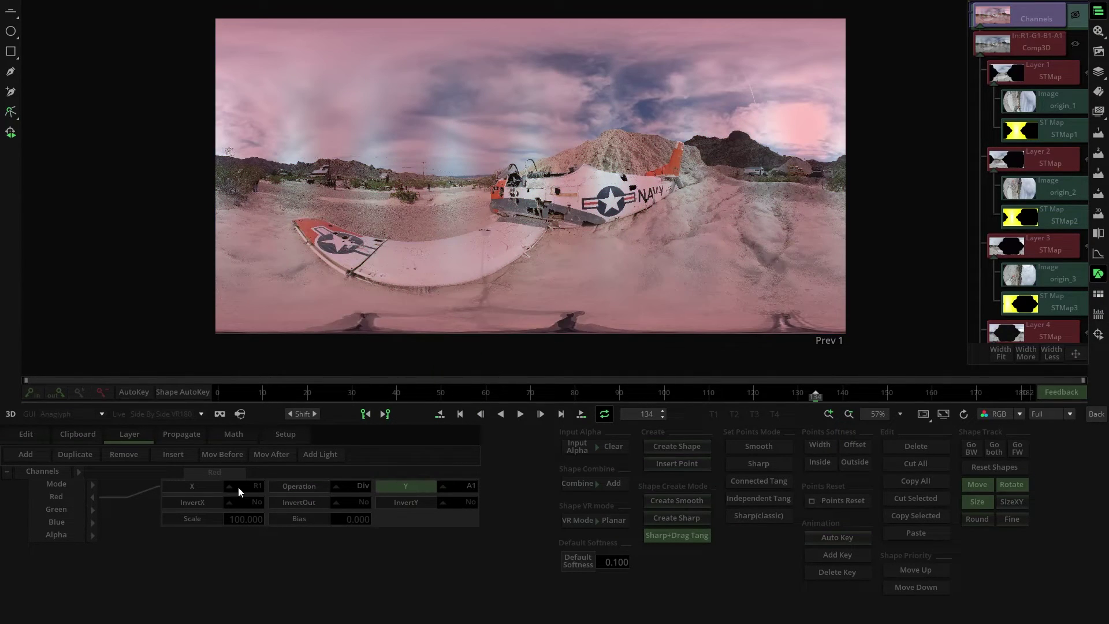
Set the Green and Blue channel operations to Div with A1 as divisor
{"action": "left_click", "coordinate": [93, 509]}
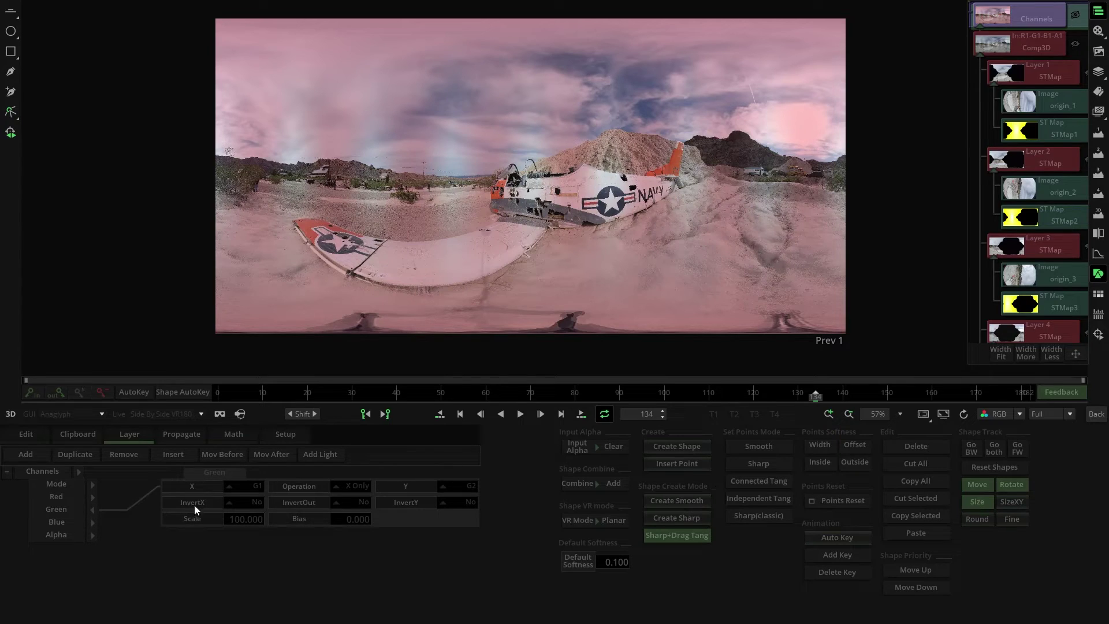
{"action": "left_click", "coordinate": [338, 484]}
{"action": "left_click", "coordinate": [362, 465]}
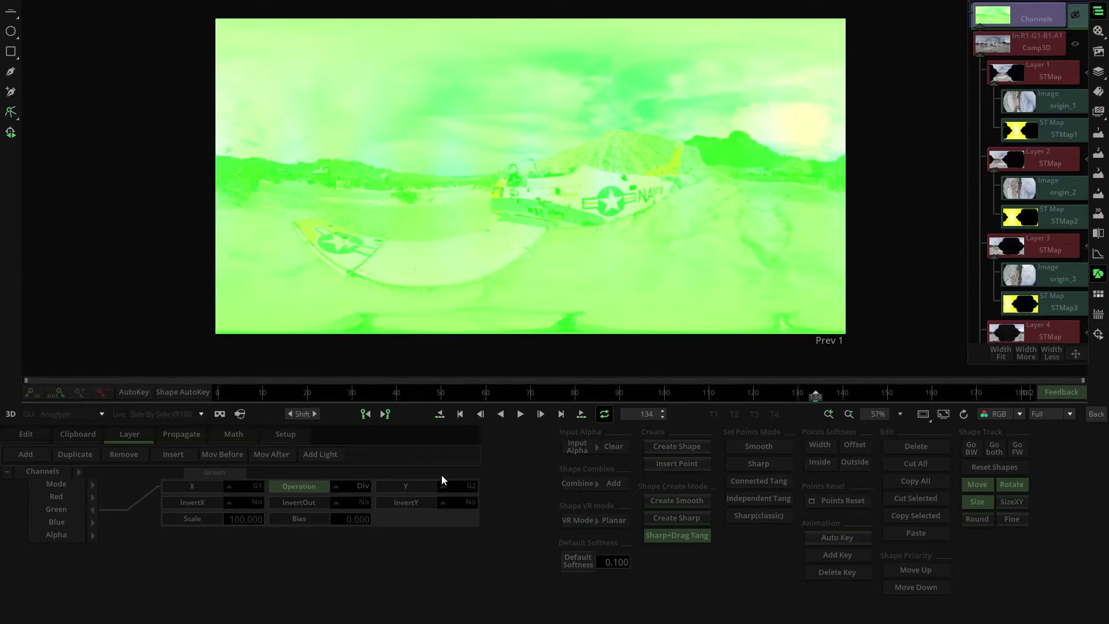
{"action": "left_click", "coordinate": [453, 486]}
{"action": "left_click", "coordinate": [458, 367]}
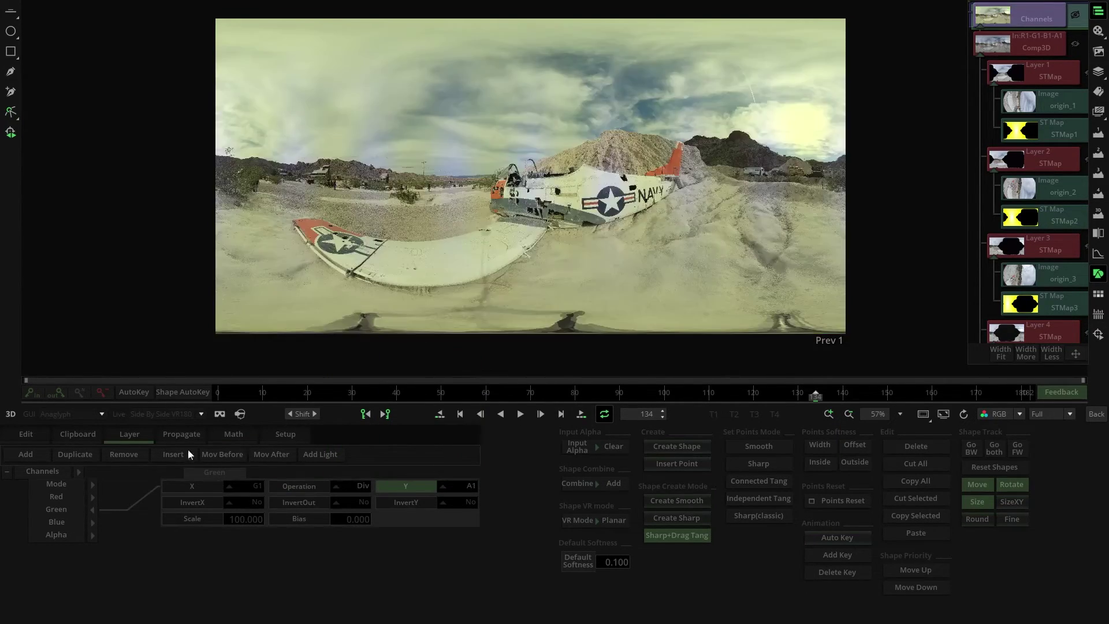
{"action": "left_click", "coordinate": [95, 522]}
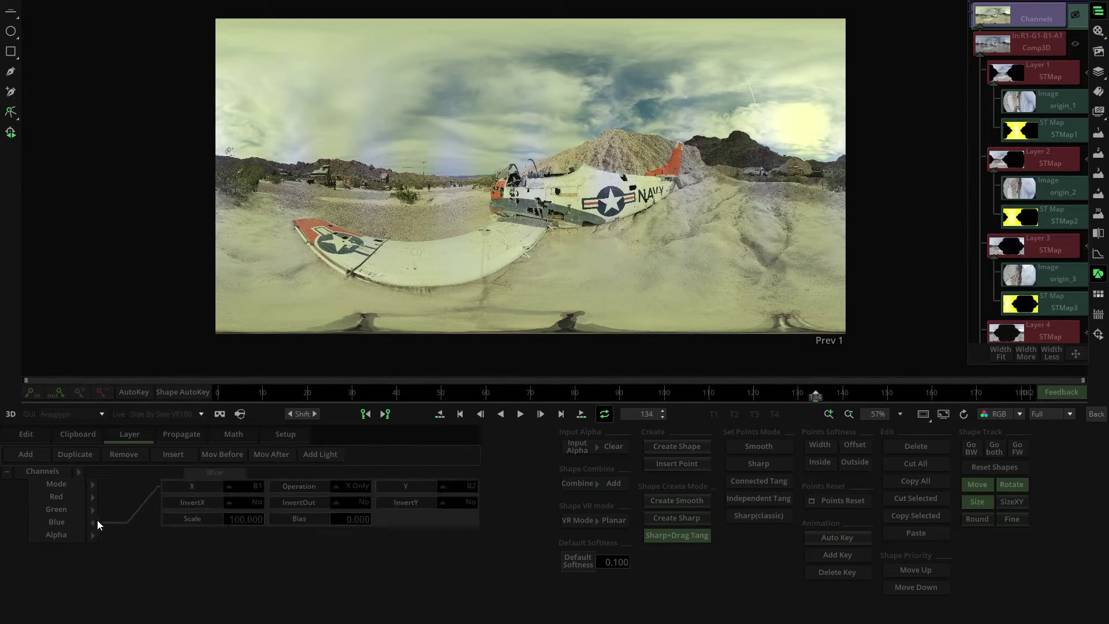
{"action": "left_click", "coordinate": [347, 486]}
{"action": "left_click", "coordinate": [350, 430]}
{"action": "left_click", "coordinate": [459, 486]}
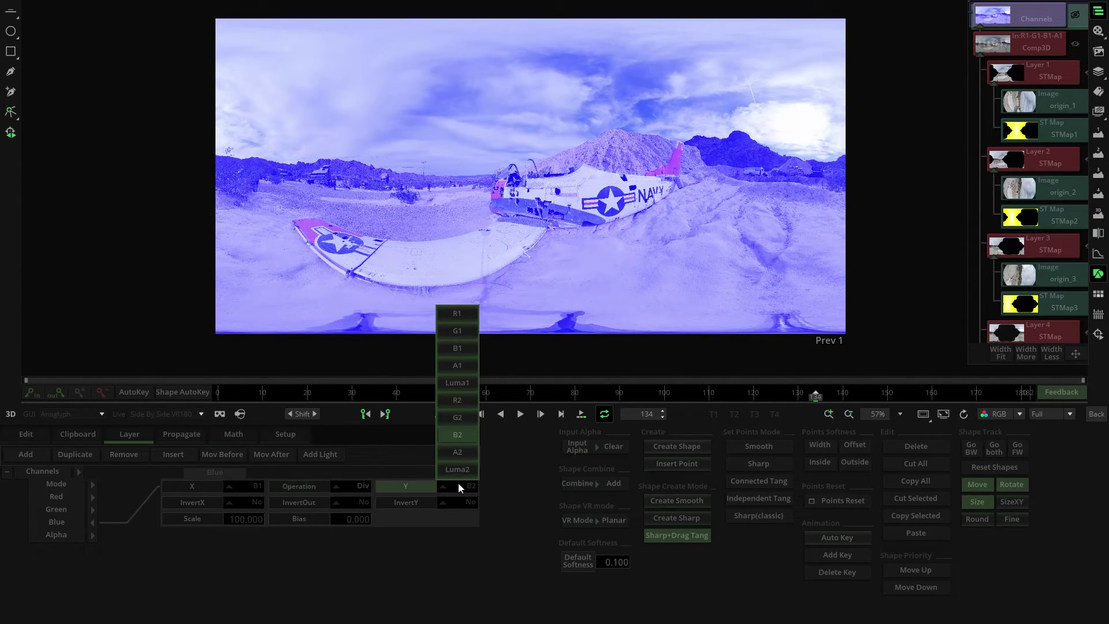
{"action": "left_click", "coordinate": [459, 369]}
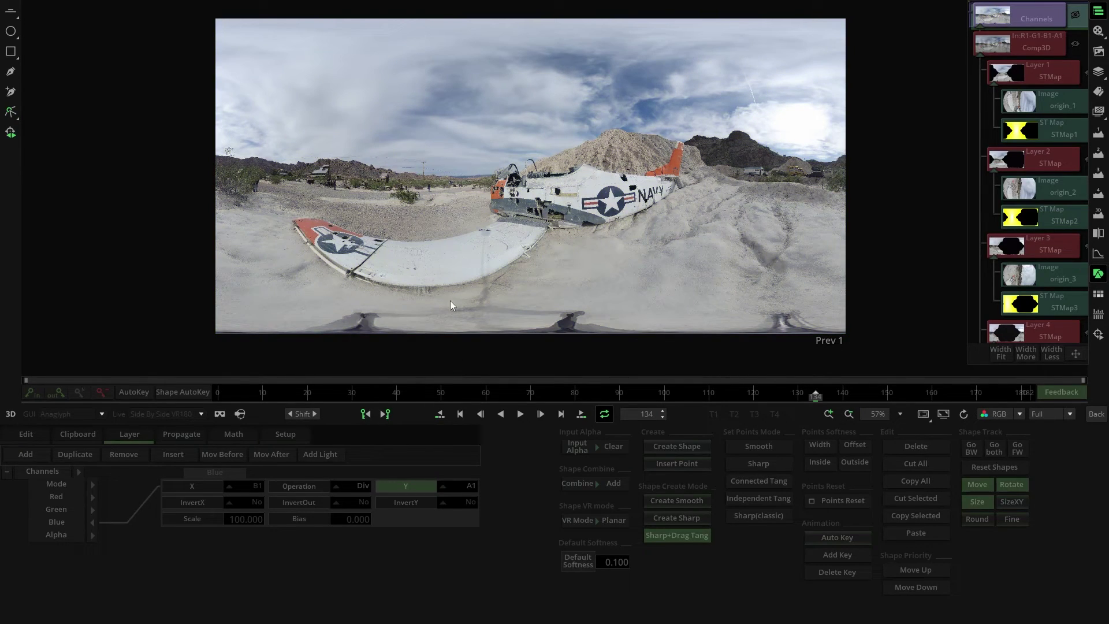